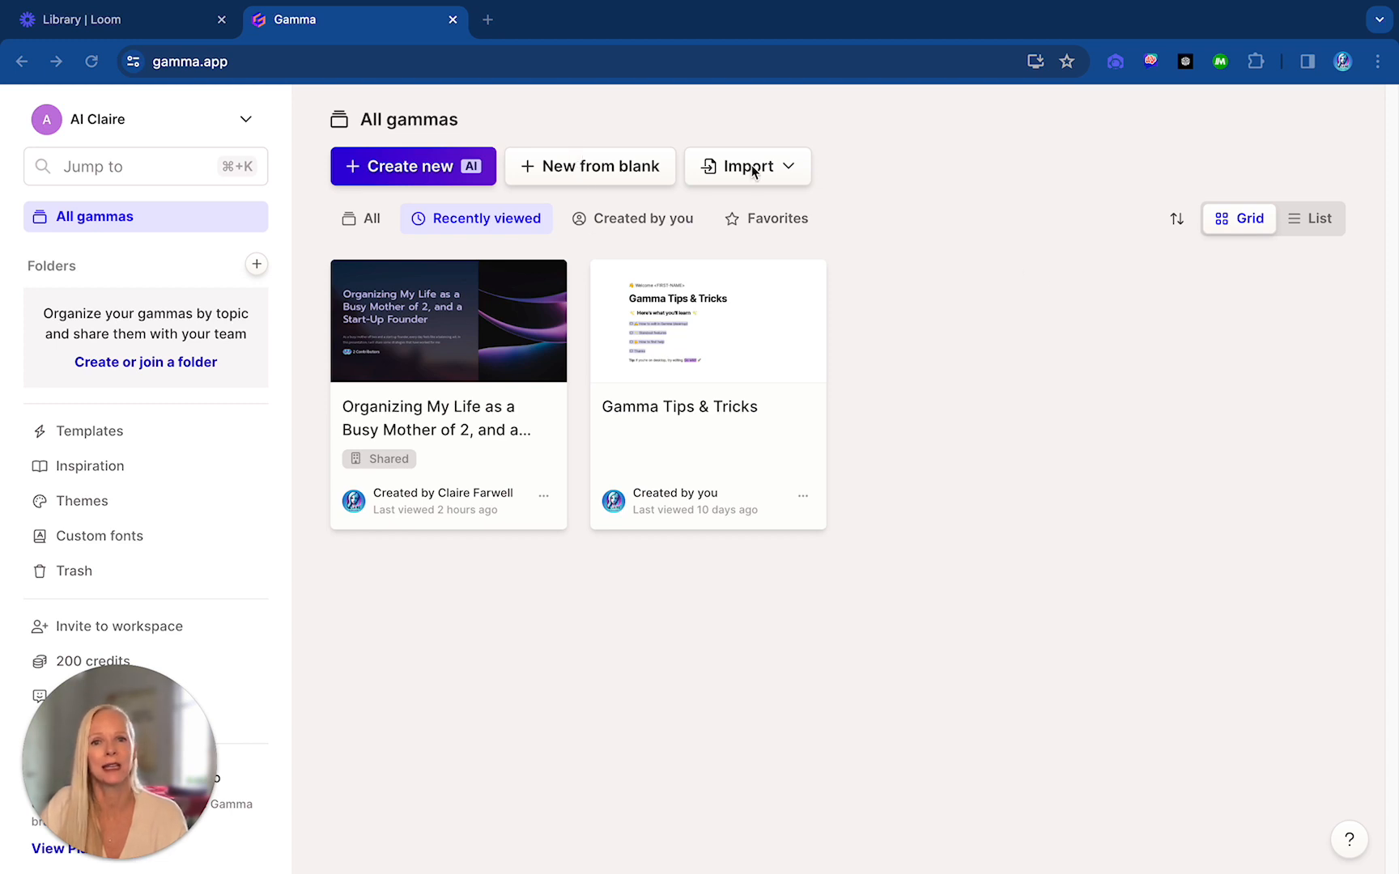
Start a new AI creation using the option that generates from a one-line prompt
click(790, 167)
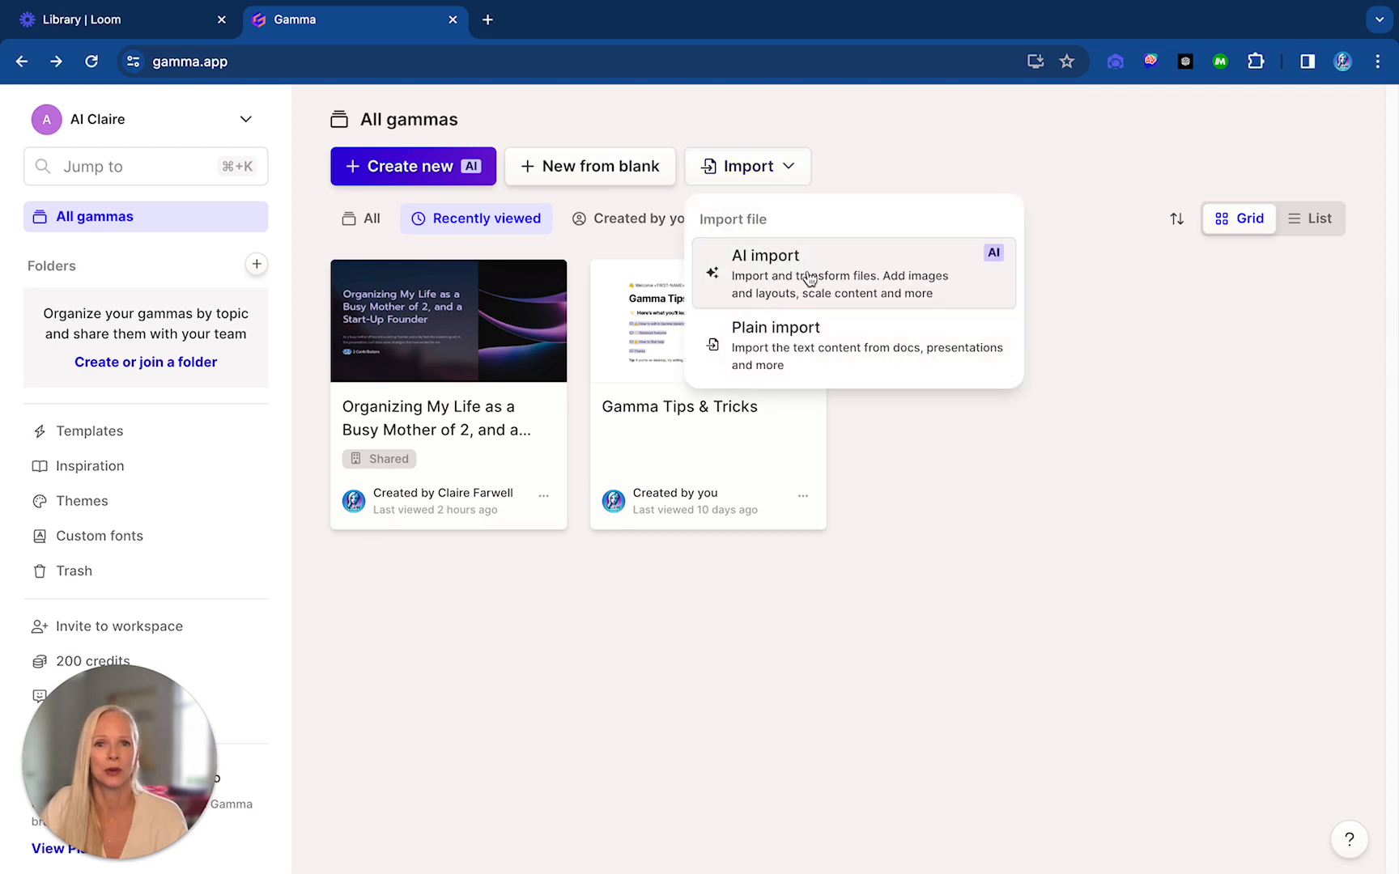
click(578, 136)
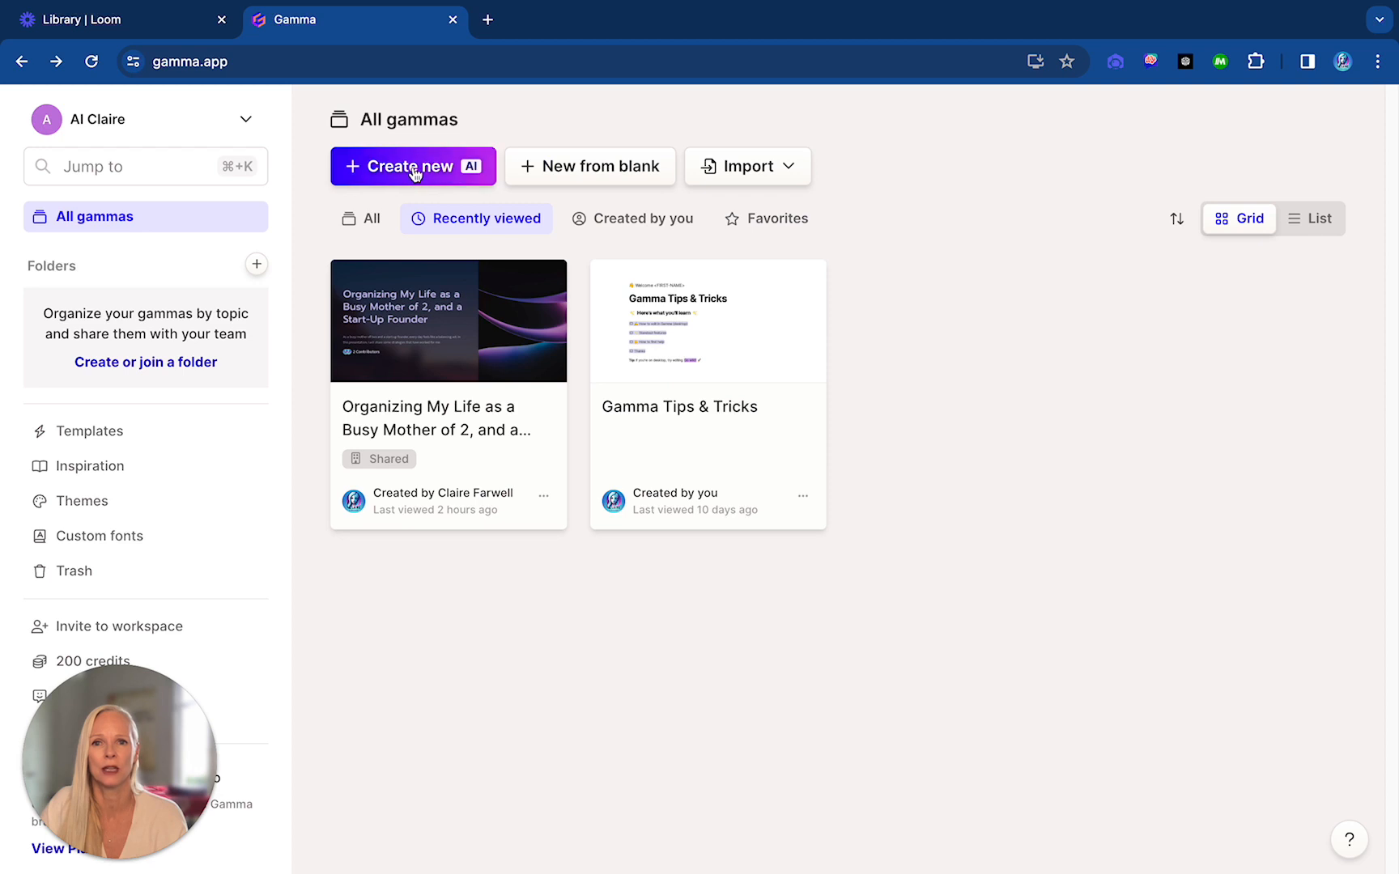
click(413, 170)
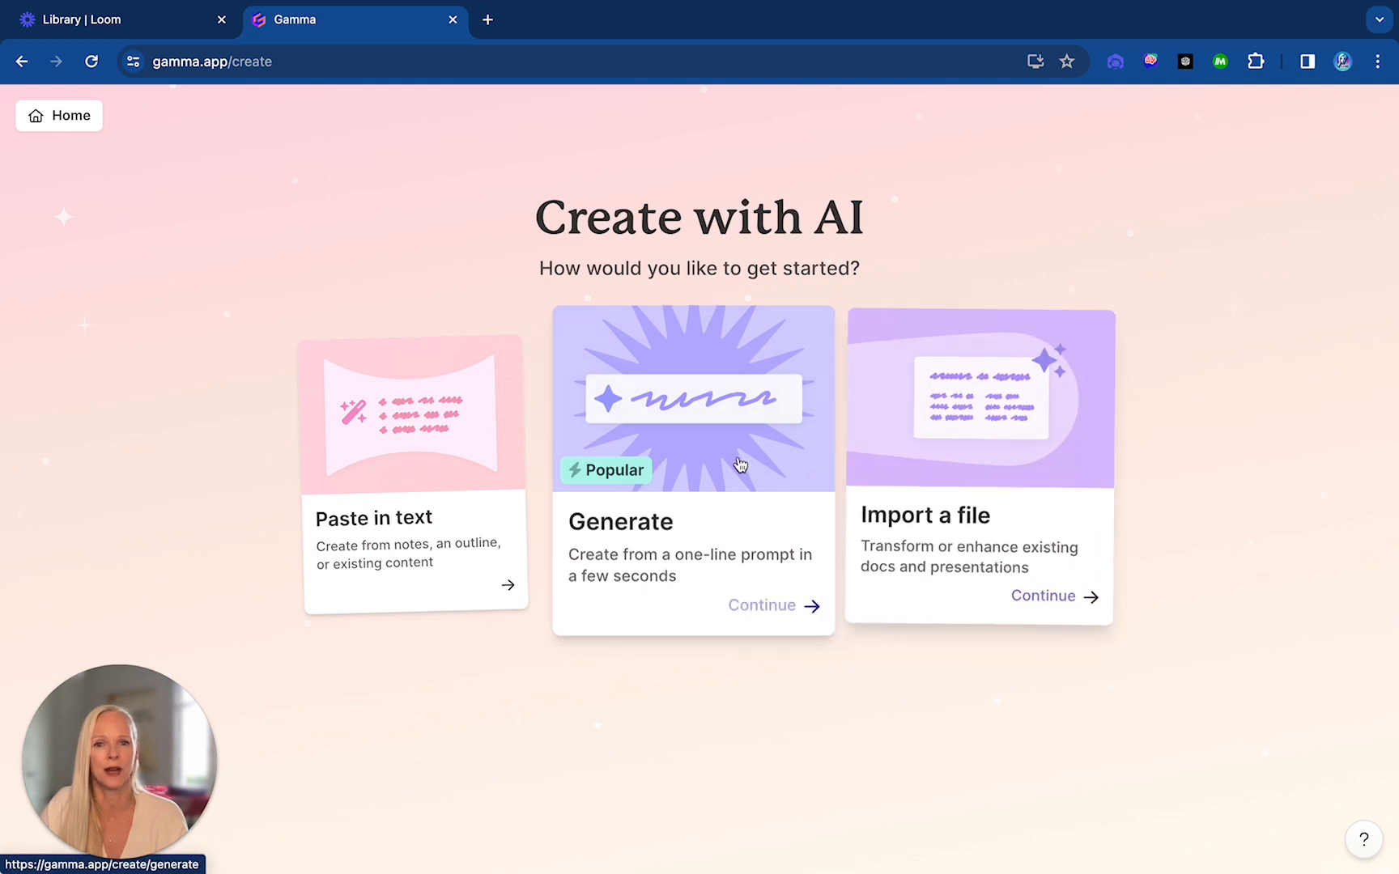
click(702, 440)
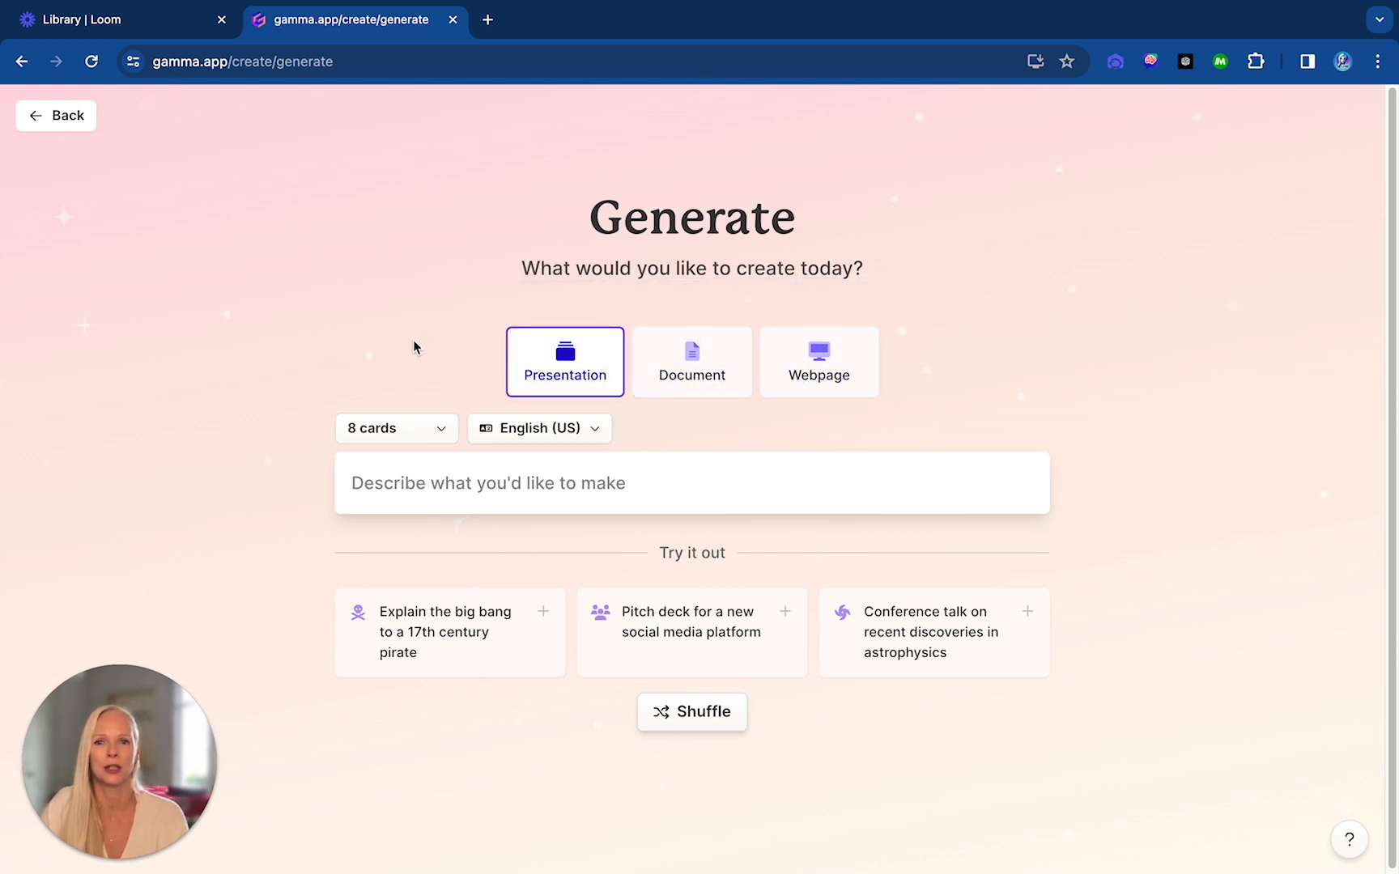
Set the language of the presentation to English (UK)
click(439, 432)
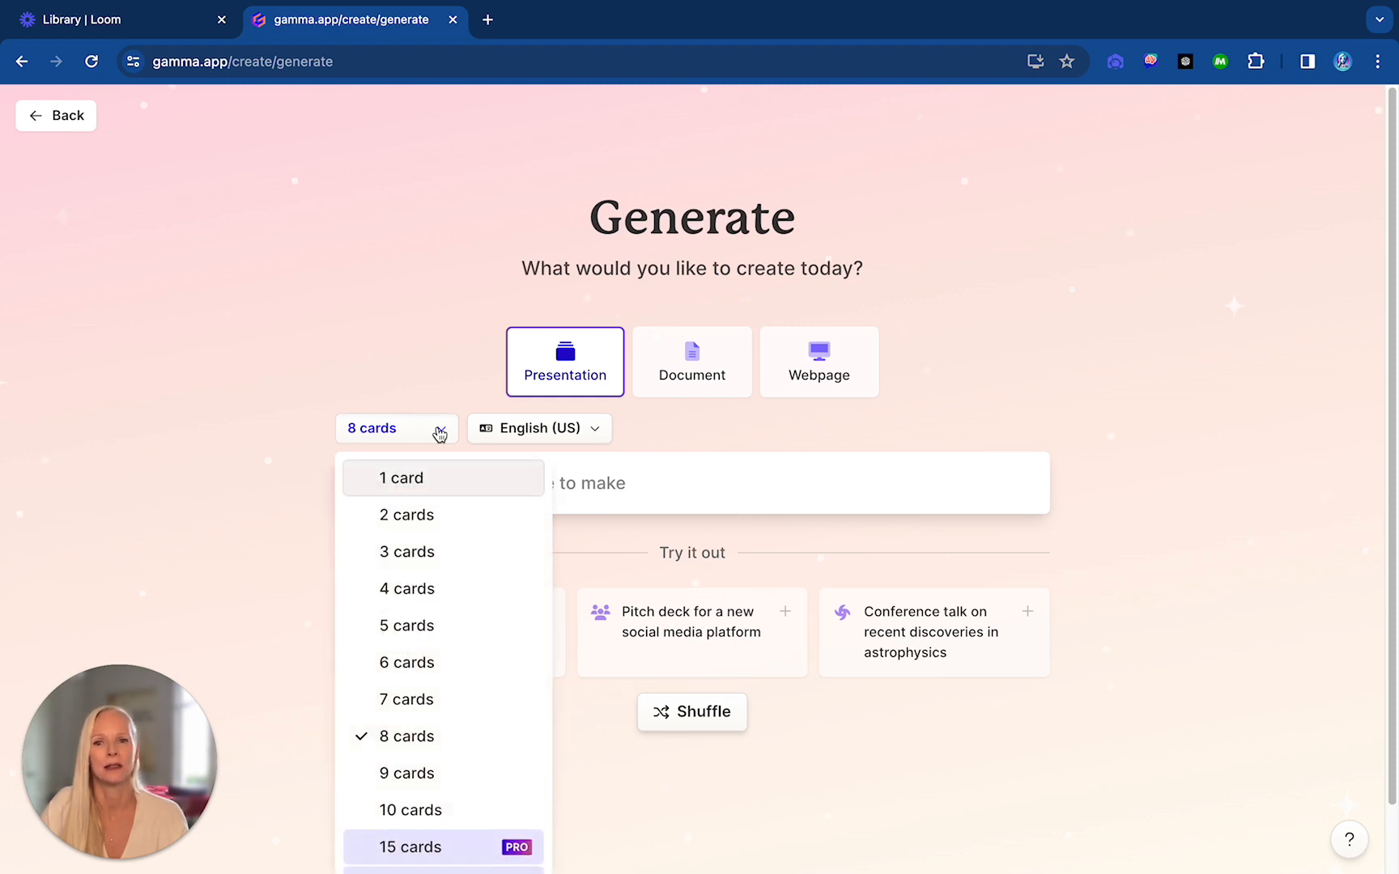
click(421, 348)
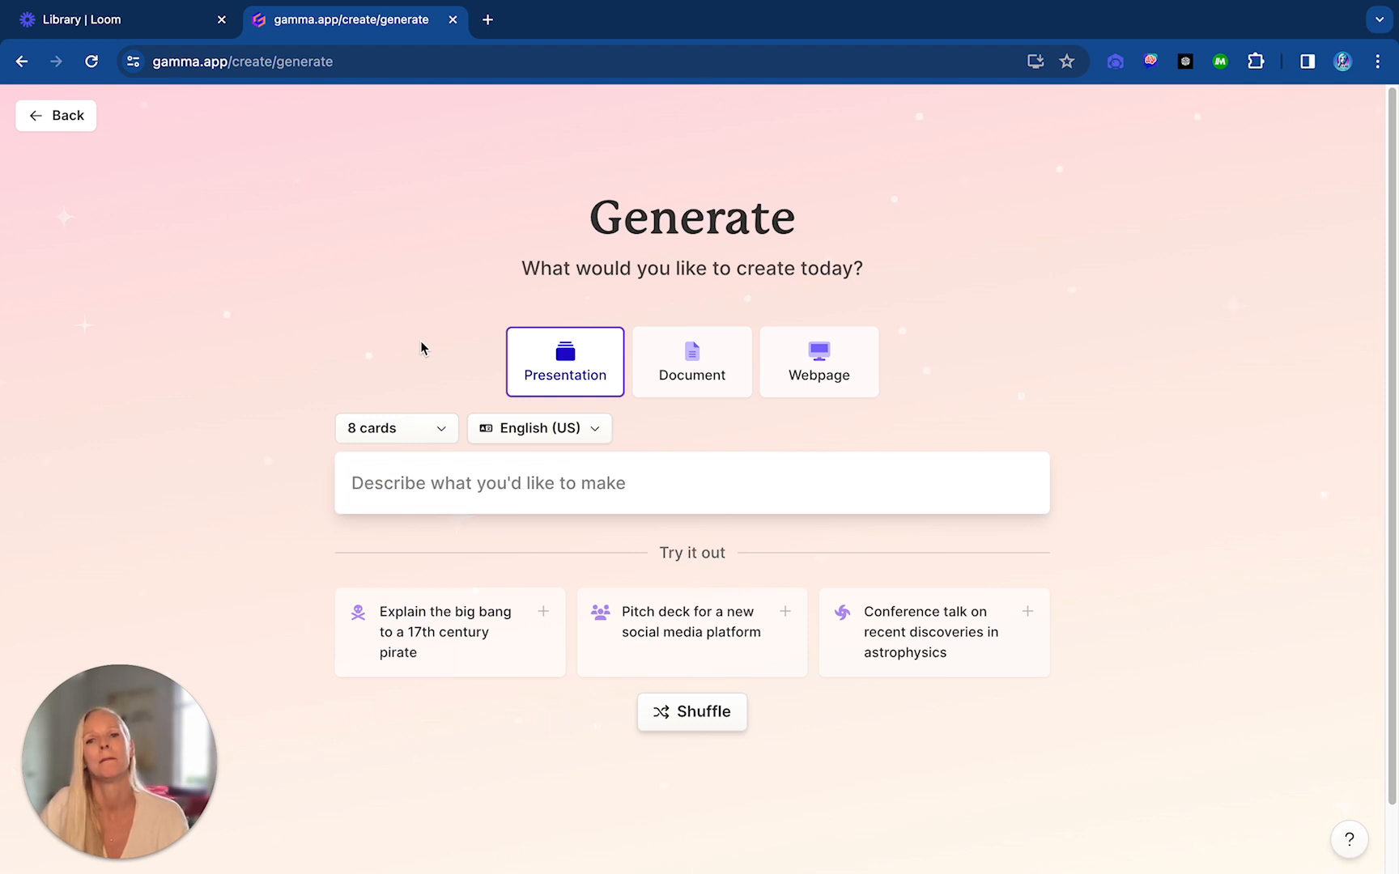
click(585, 434)
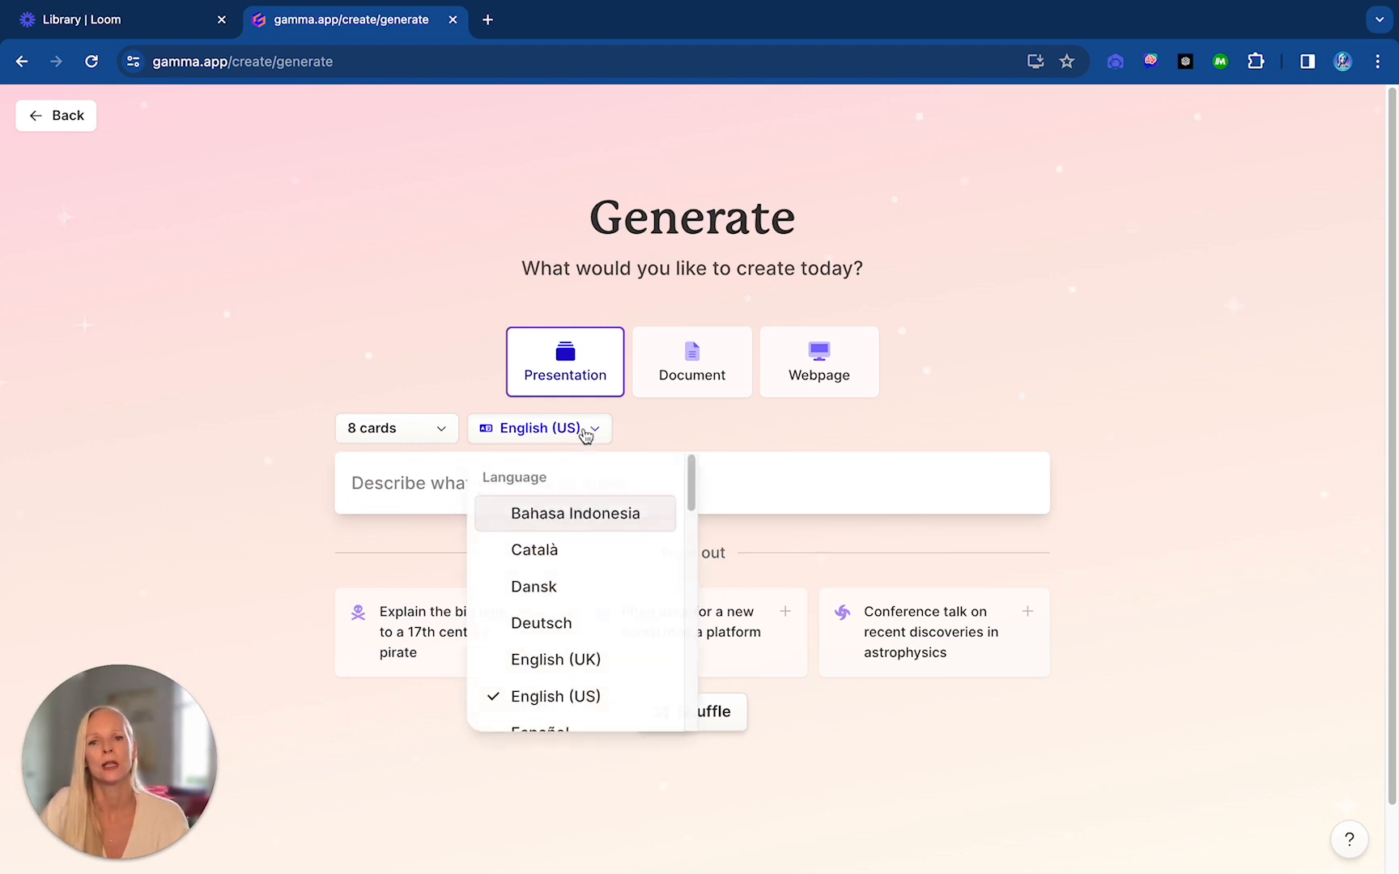
click(567, 664)
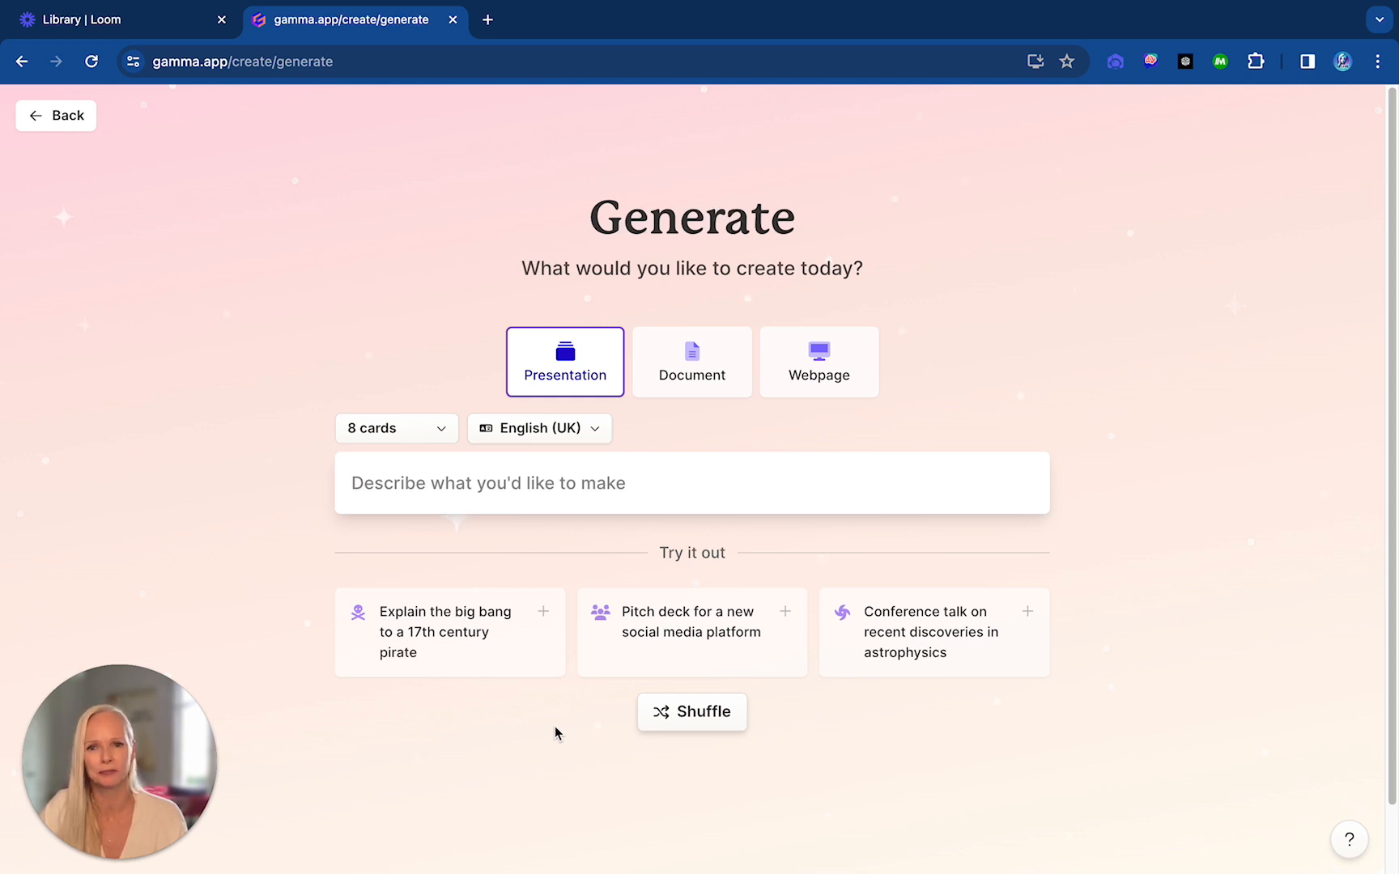
Enter the prompt "Home Workouts for the Entrepreneur's Schedule - Providing efficient home workout routines that fit into the busy schedules of entrepreneurs,"
click(516, 490)
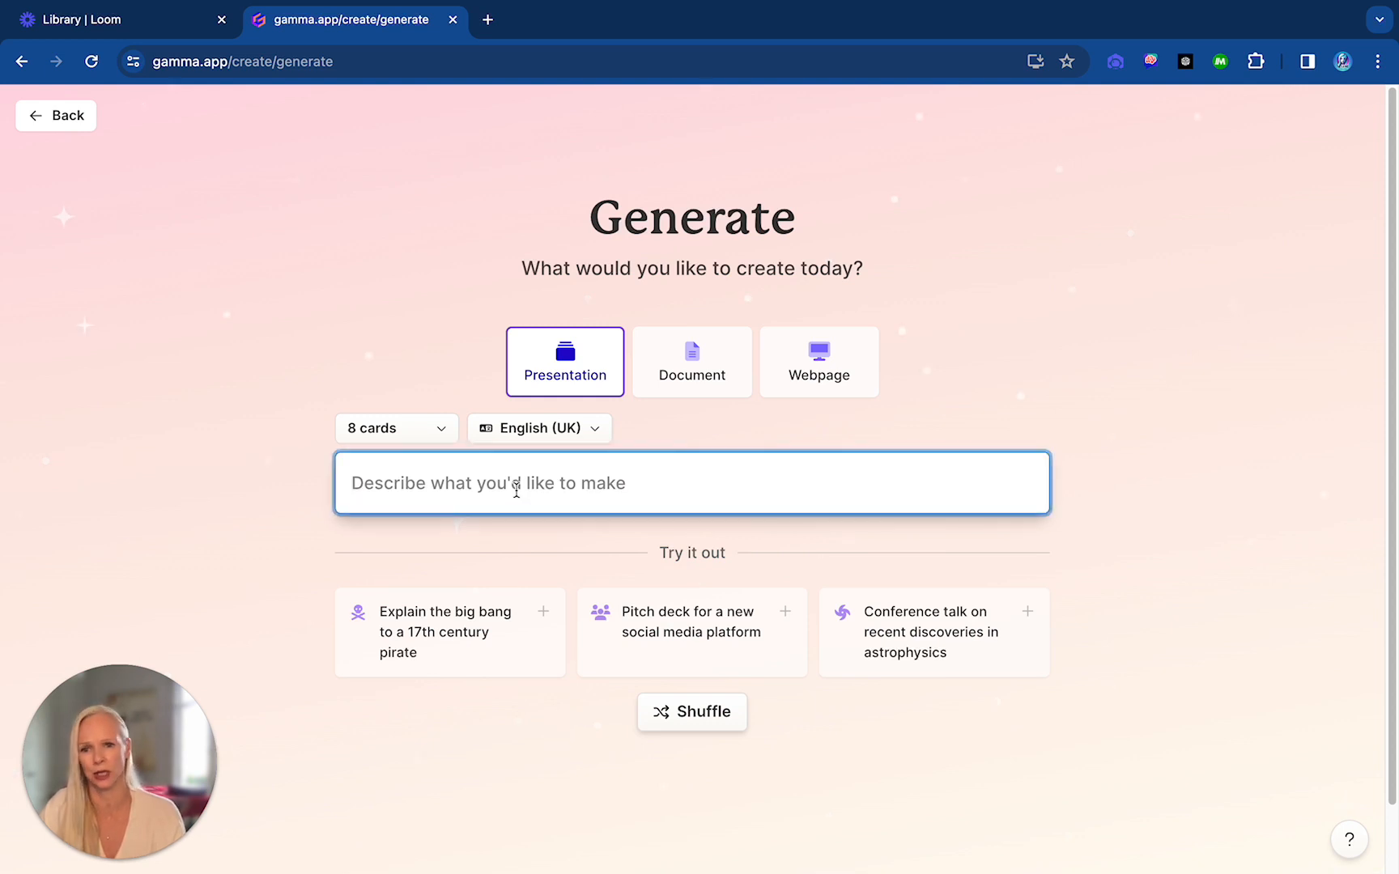
key(super+v)
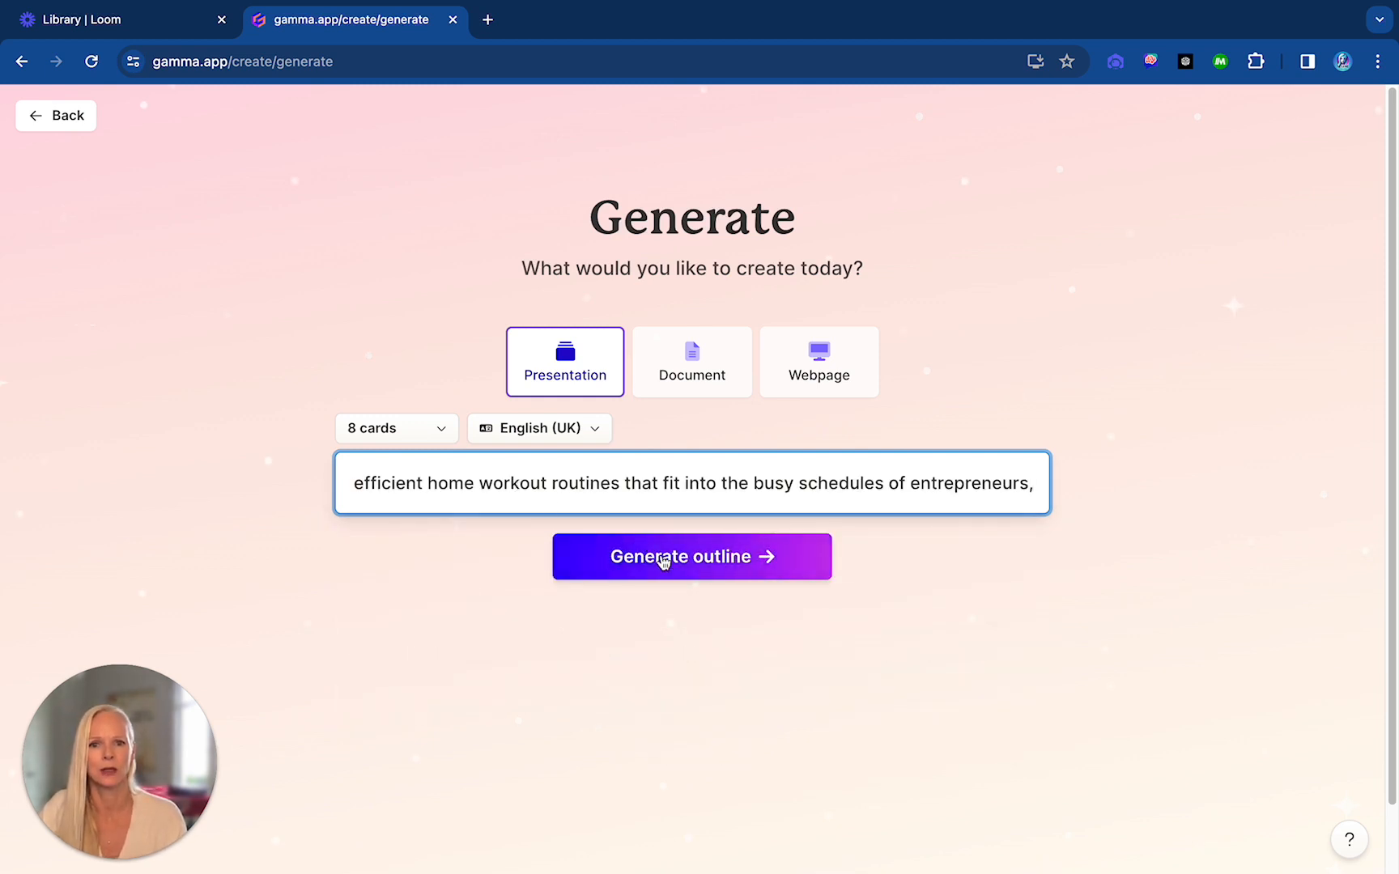
Read through the full prompt text from its beginning to its end
key(Left)
key(Left)
key(Left)
key(Left)
key(Left)
key(Left)
key(Left)
key(Left)
key(Left)
key(Left)
key(Left)
key(Left)
key(Left)
key(Left)
key(Left)
key(Left)
key(Left)
key(Left)
key(Left)
key(Left)
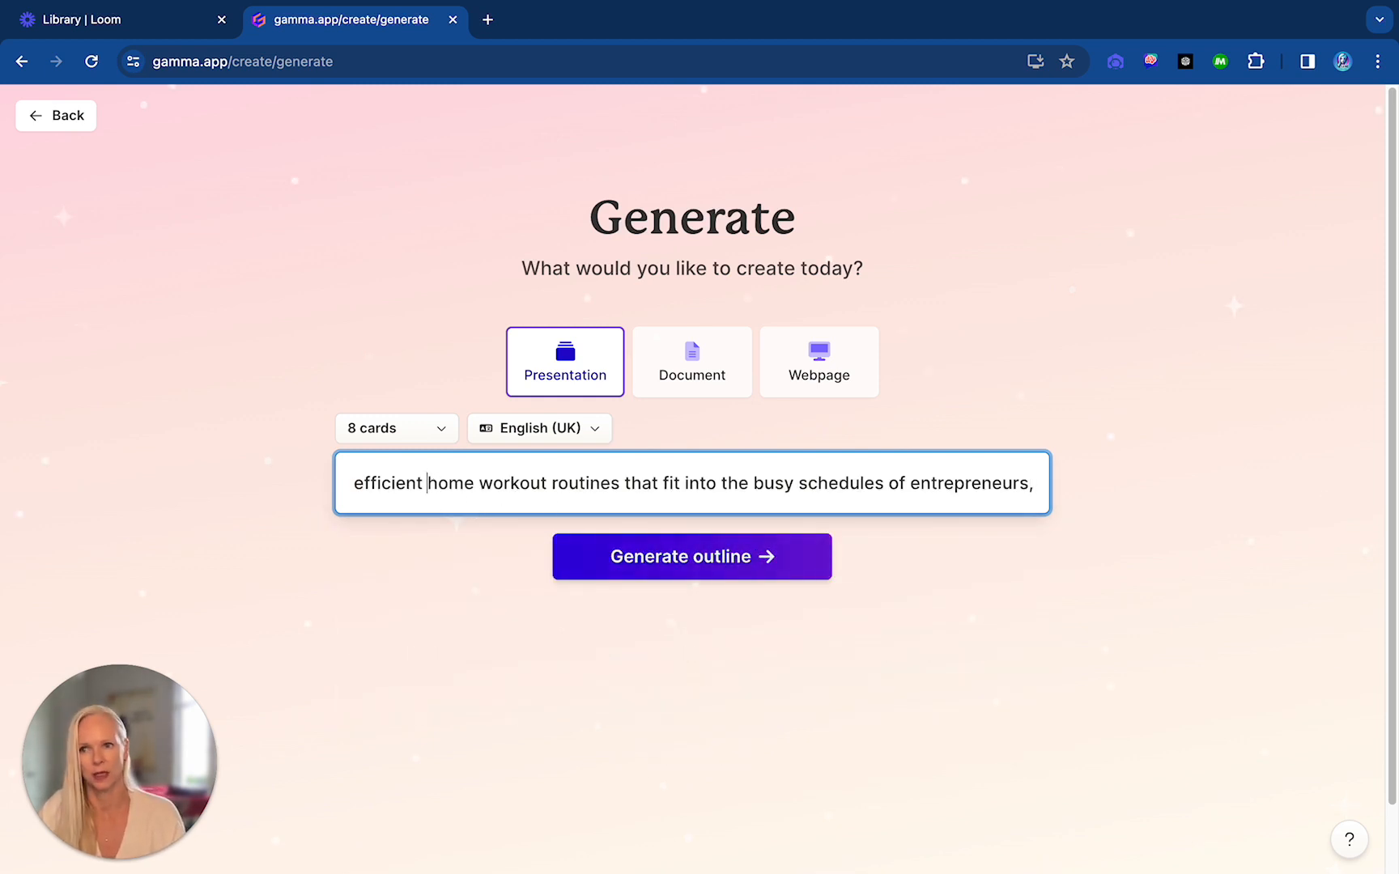
key(Left)
key(Left)
key(Left)
key(Left)
key(Left)
key(Left)
key(Left)
key(Left)
key(Left)
key(Left)
key(Left)
key(Left)
key(Left)
key(Left)
key(Left)
key(Left)
key(Left)
key(Left)
key(Left)
key(Left)
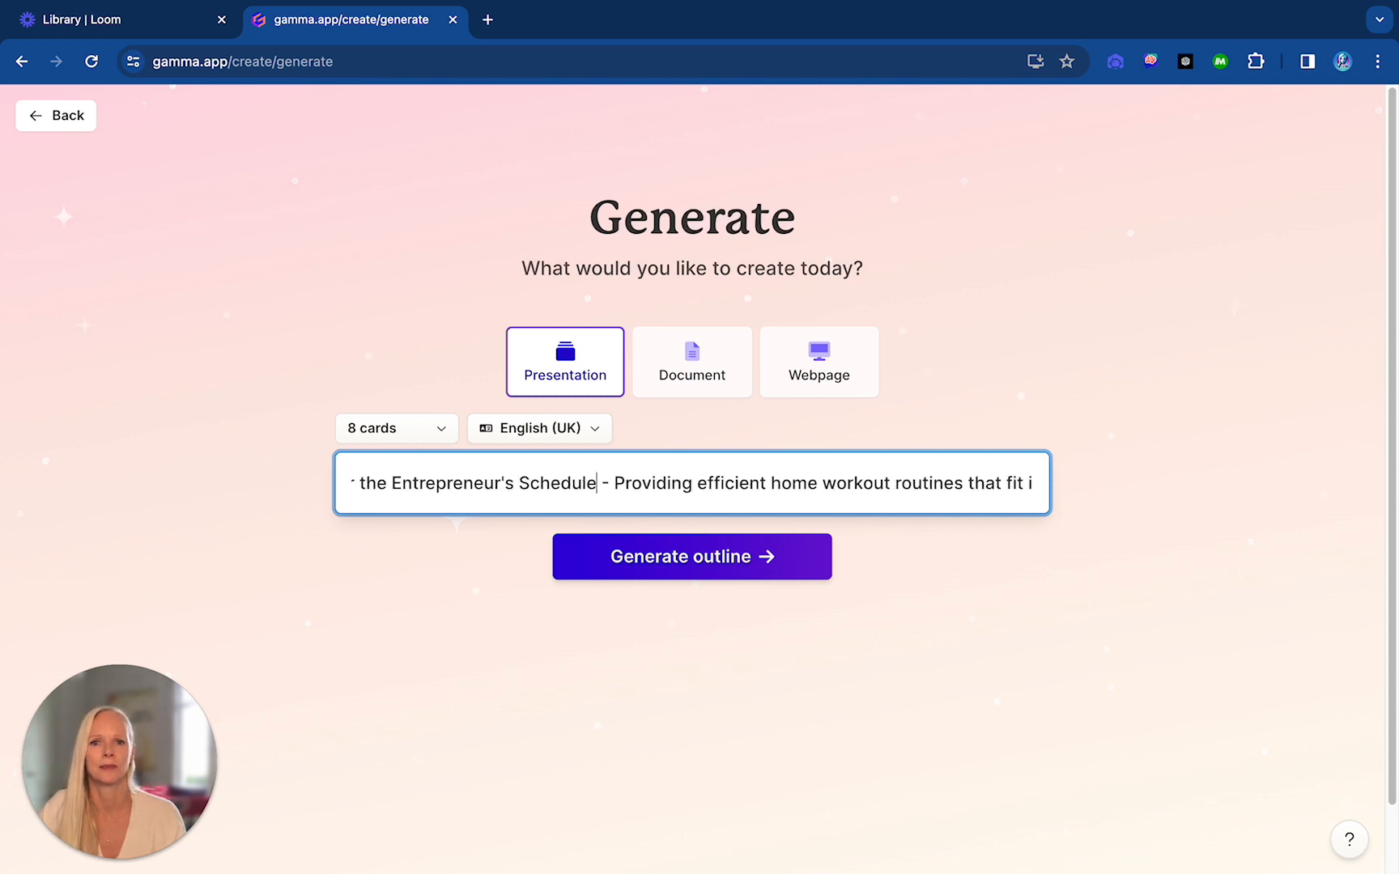
key(Left)
key(Left)
key(Left)
key(Left)
key(Left)
key(Left)
key(Left)
key(Left)
key(Left)
key(Left)
key(Left)
key(Left)
key(Left)
key(Left)
key(Left)
key(Left)
key(Left)
key(Left)
key(Left)
key(Left)
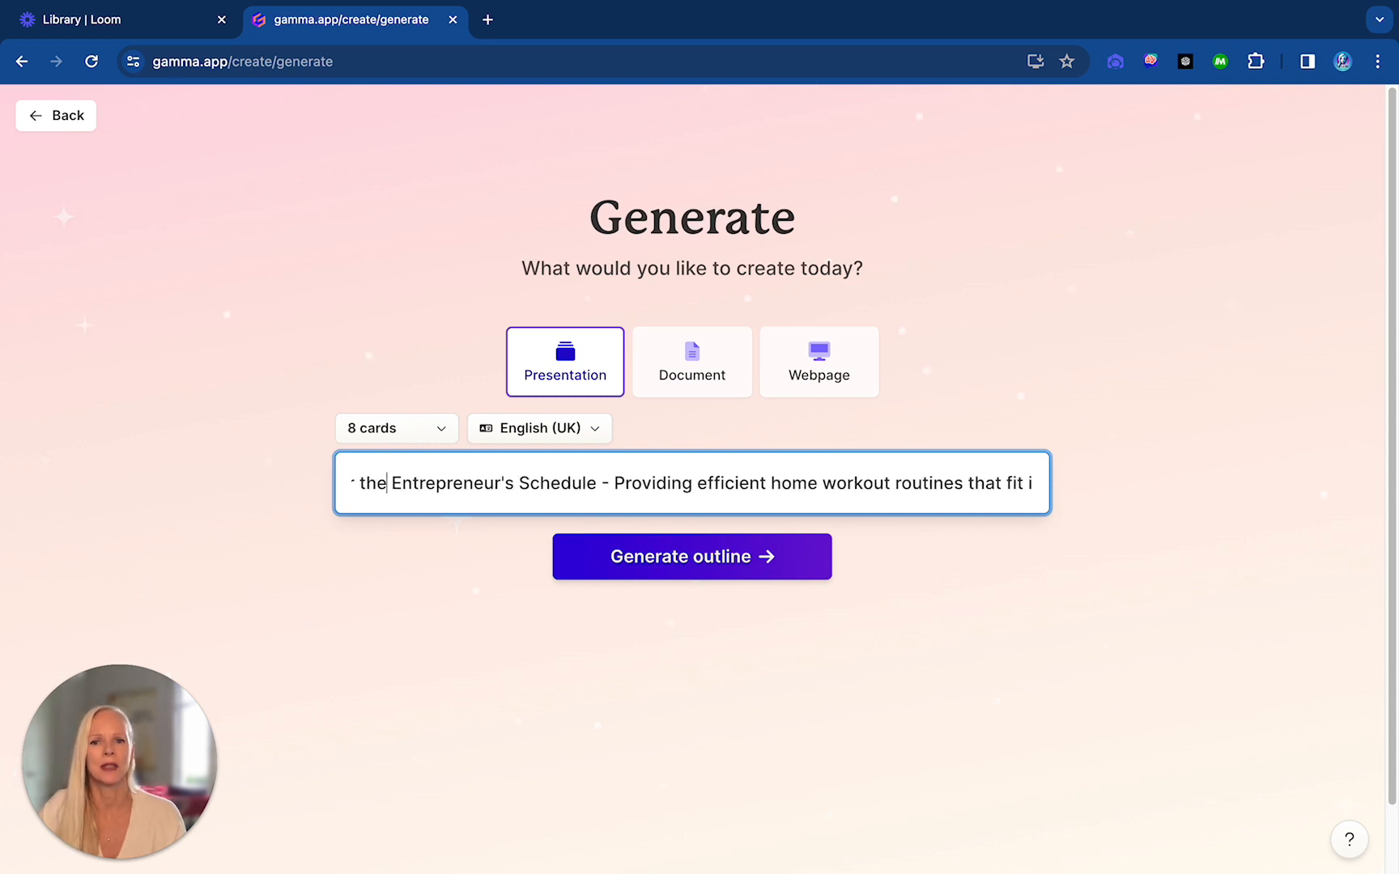
key(Left)
key(Left)
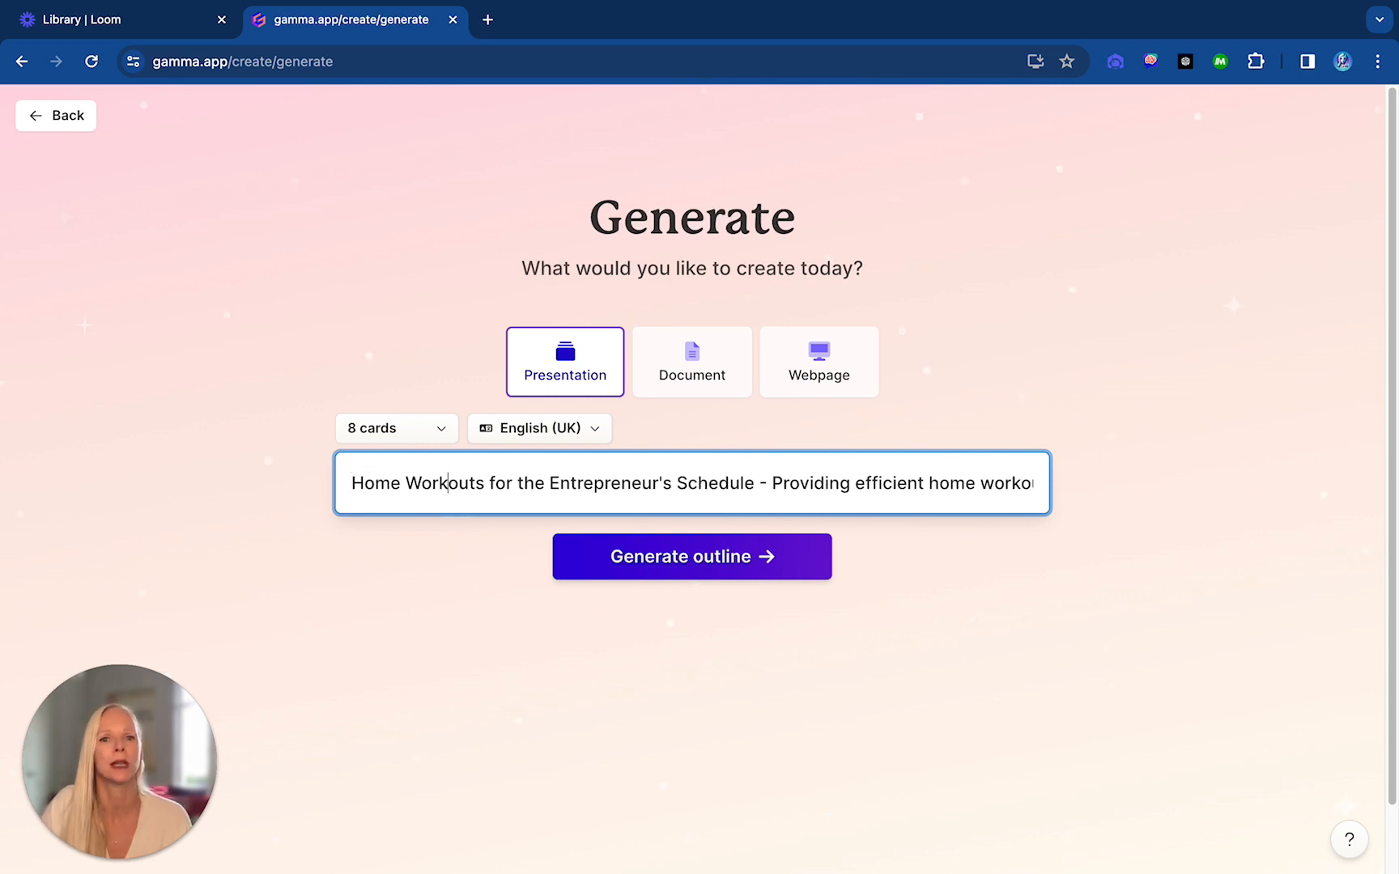
click(944, 483)
key(Right)
key(Right)
key(Right)
key(Right)
key(Right)
key(Right)
key(Right)
key(Right)
key(Right)
key(Right)
key(Right)
key(Right)
key(Right)
key(Right)
key(Right)
key(Right)
key(Right)
key(Right)
key(Right)
key(Right)
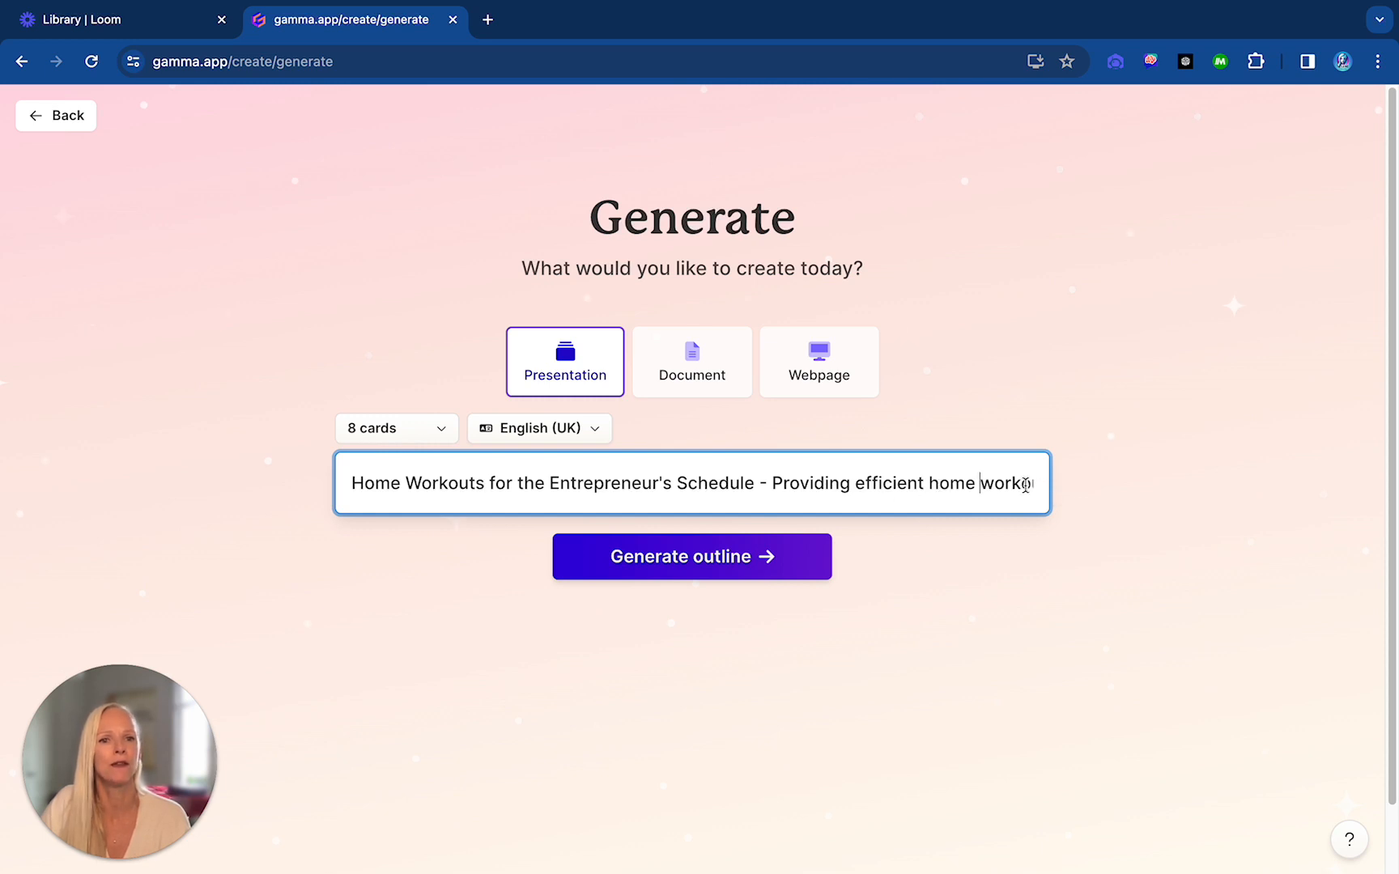
click(821, 483)
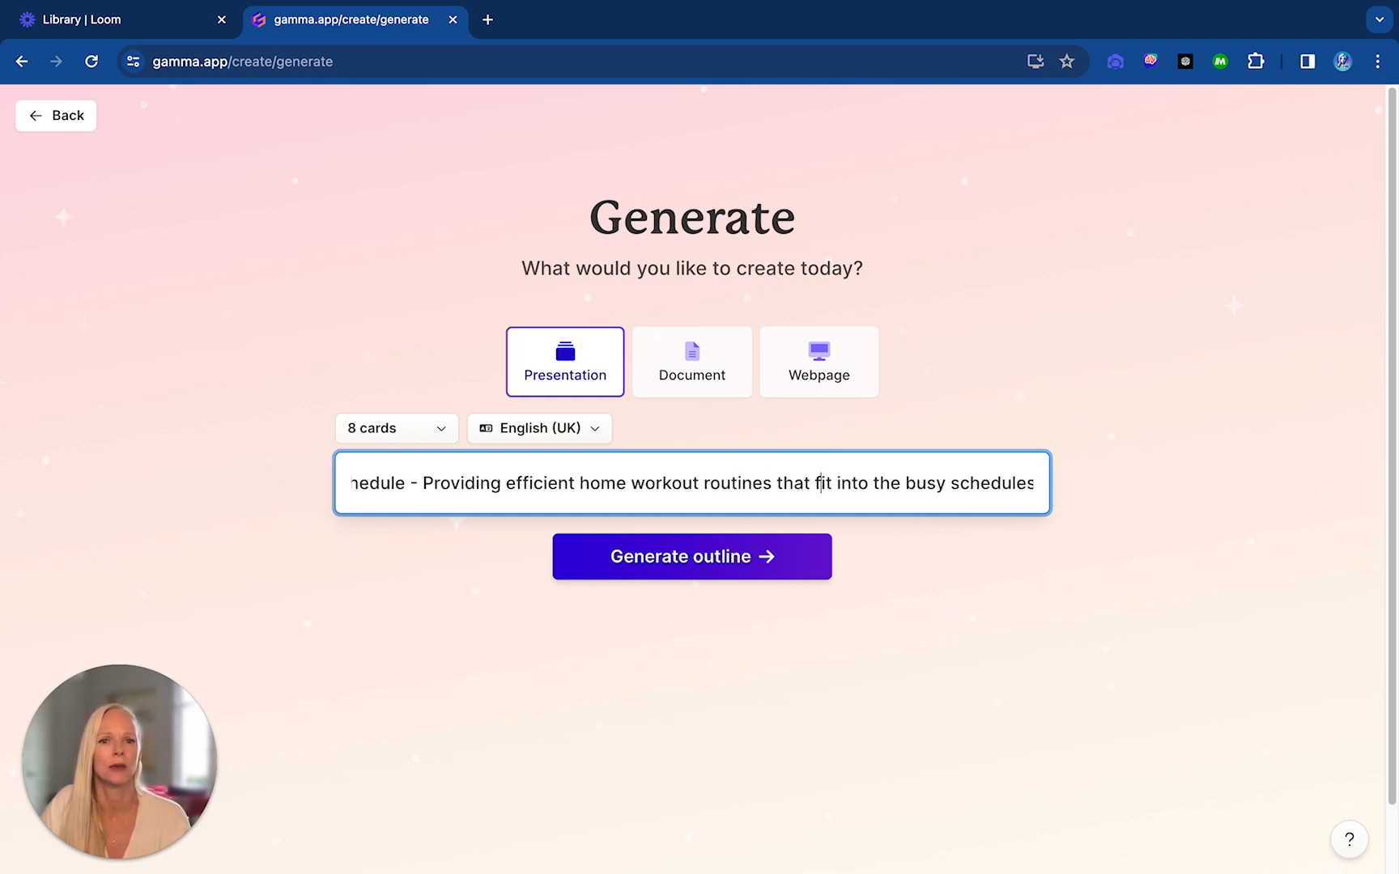
key(Right)
key(Right)
key(Right)
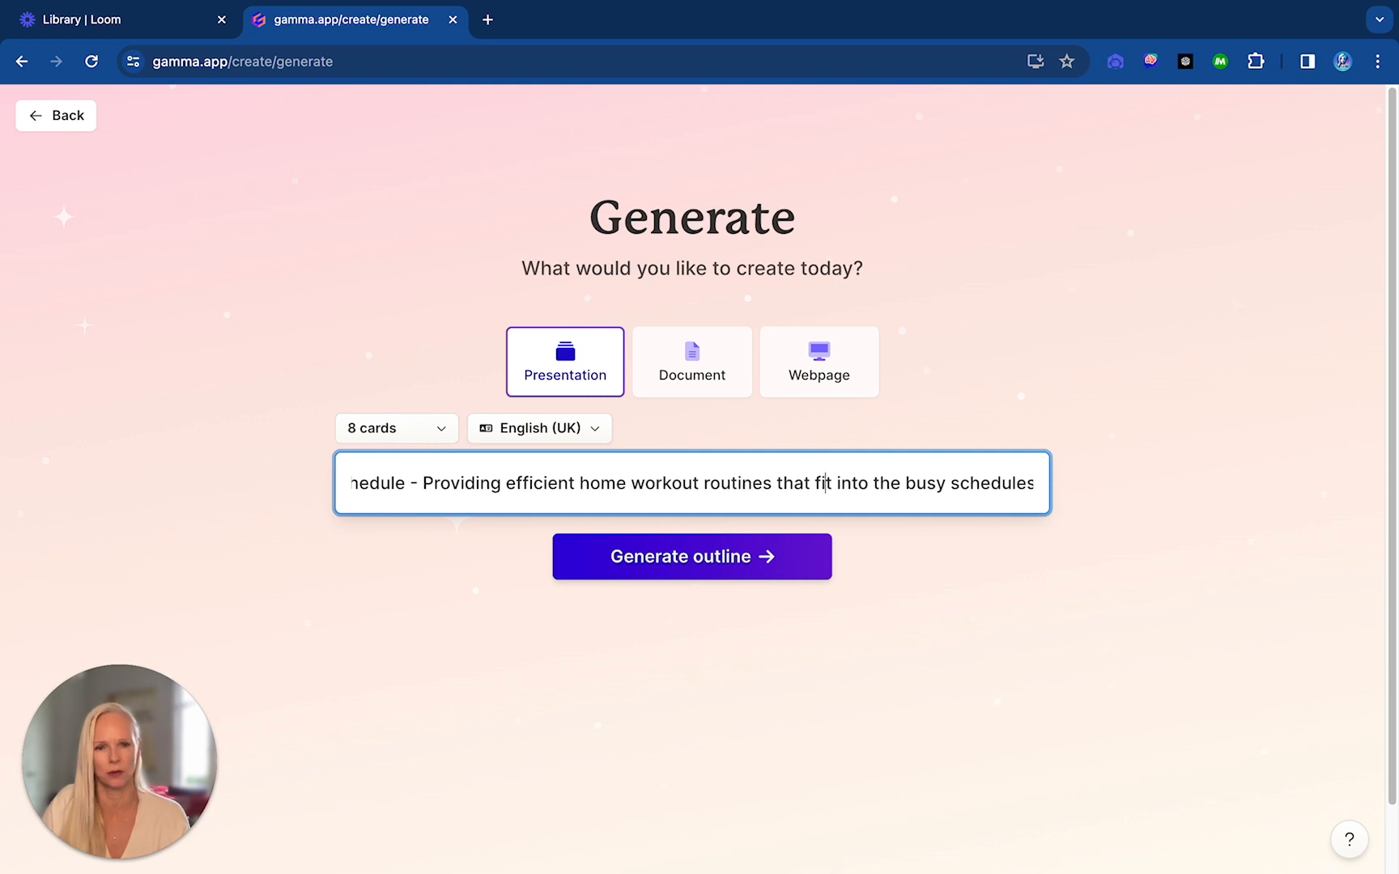
key(Right)
key(Right)
key(Right)
key(Right)
key(Right)
key(Right)
key(Right)
key(Right)
key(Right)
key(Right)
key(Right)
key(Right)
key(Right)
key(Right)
key(Right)
key(Right)
key(Right)
key(Right)
key(Right)
key(Right)
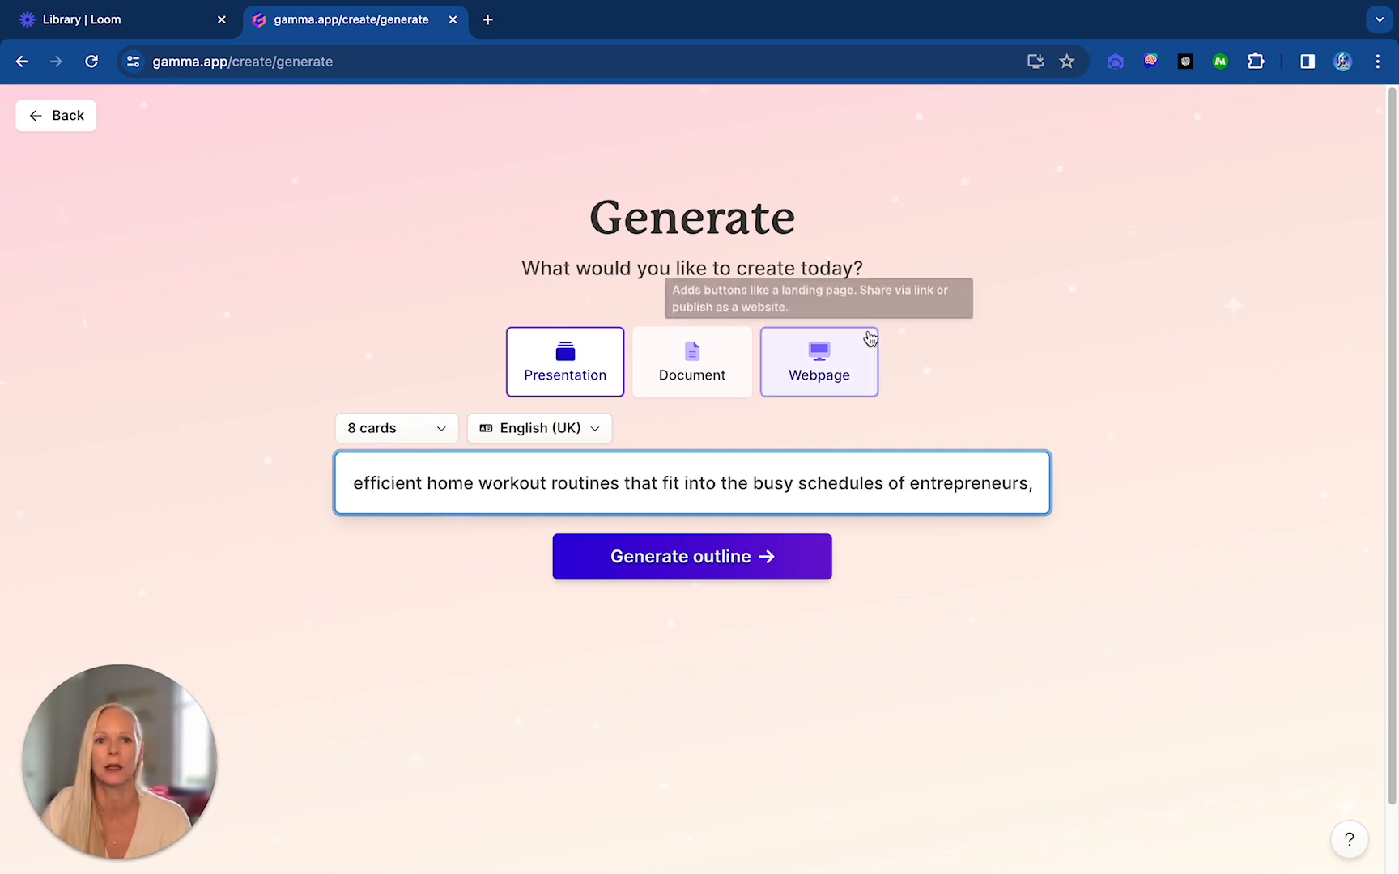
Generate the outline from the prompt and review its card topics
click(705, 562)
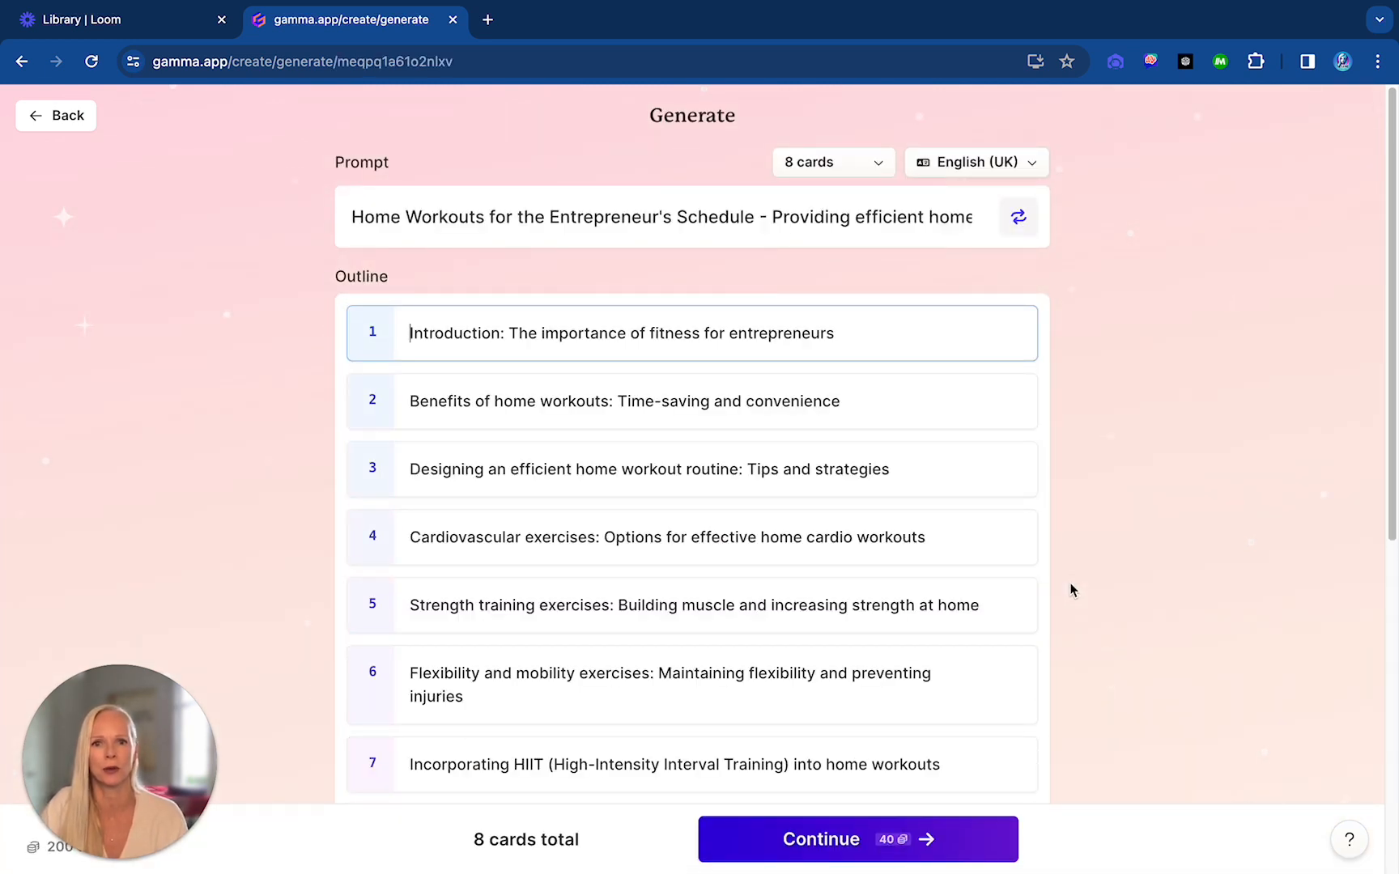
scroll(1072, 556, down, 1)
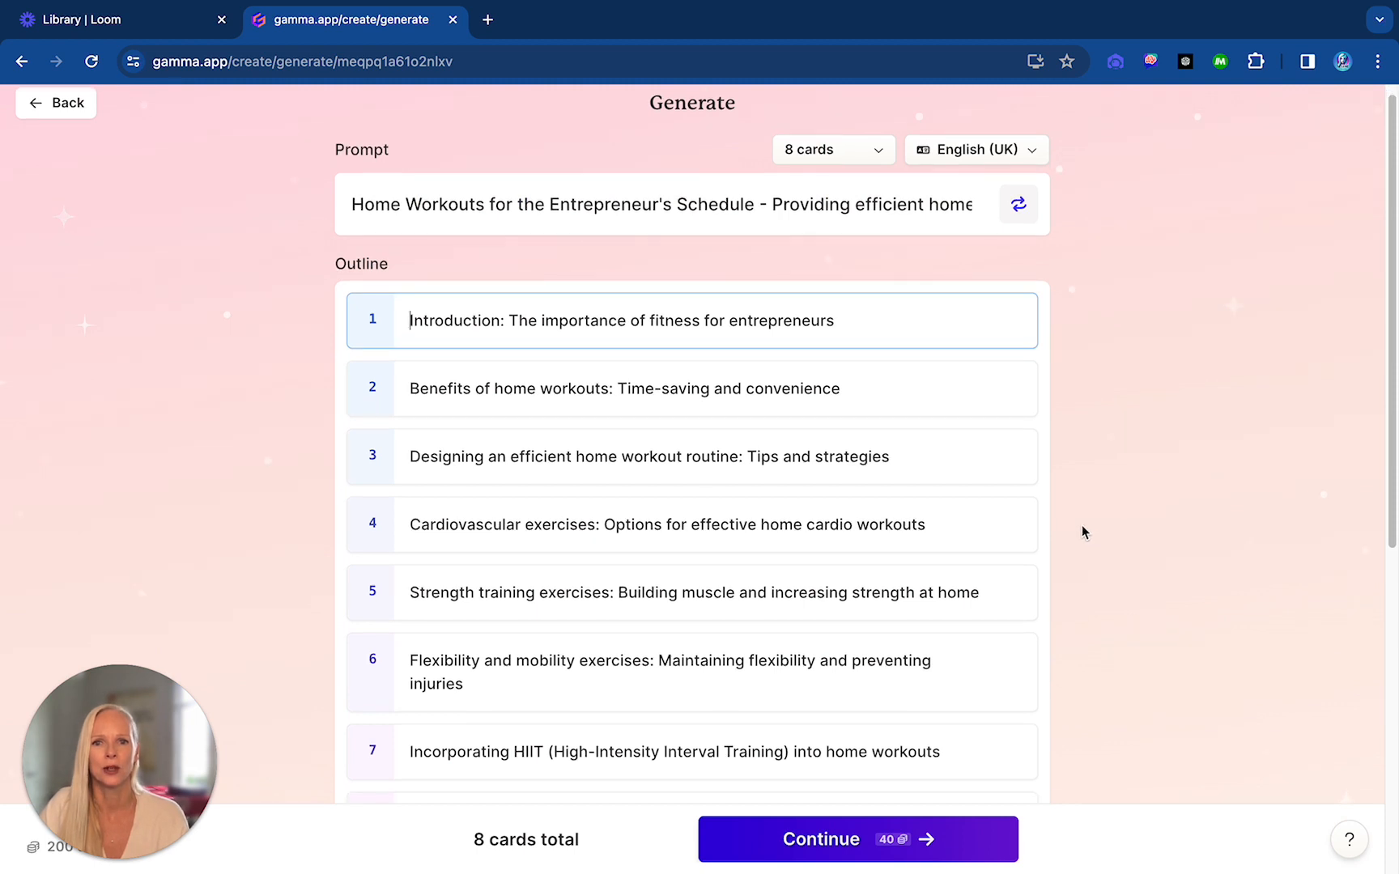
scroll(1077, 507, down, 3)
scroll(1077, 507, down, 2)
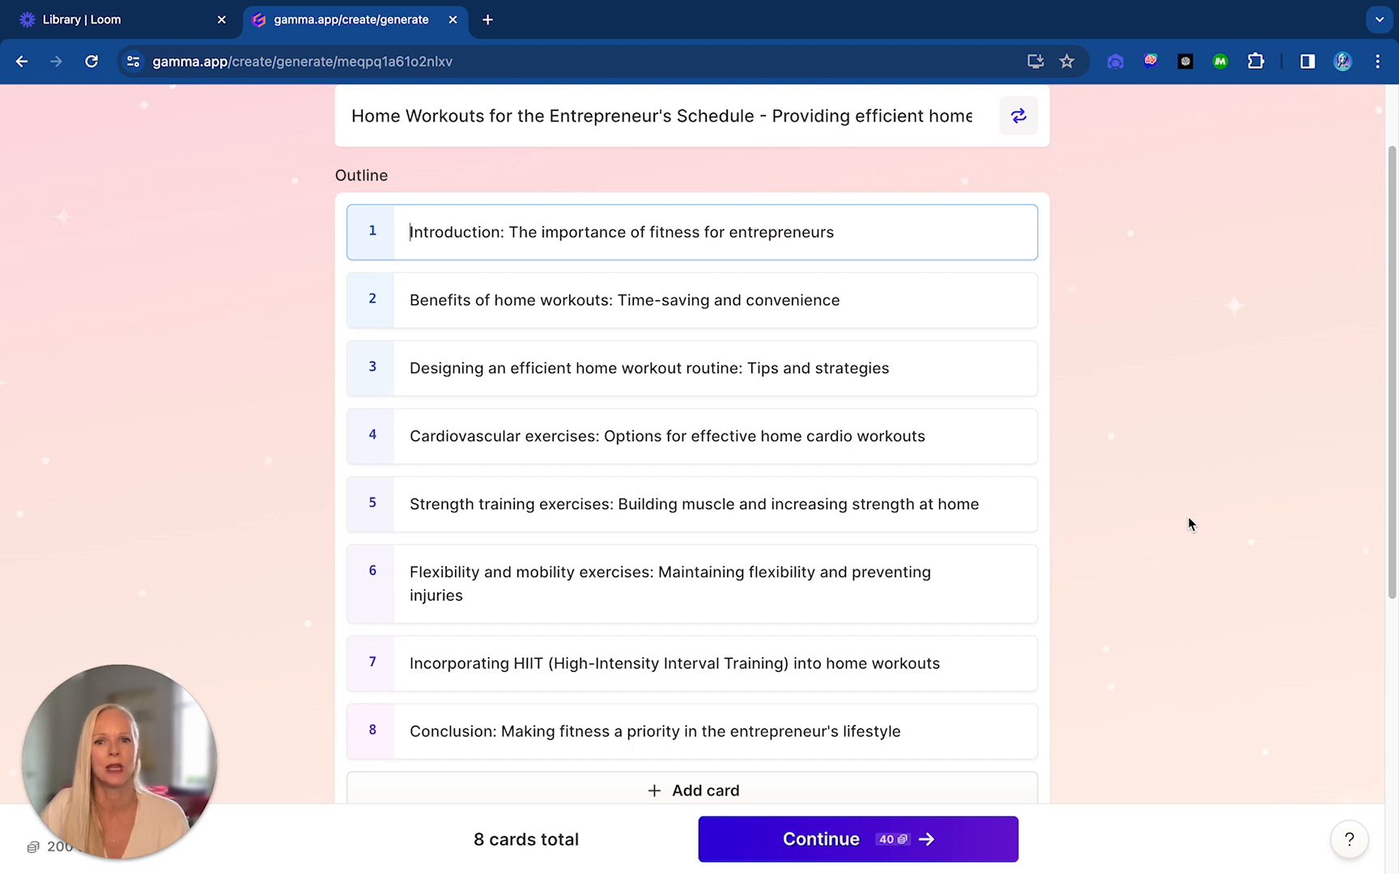
scroll(1187, 522, down, 1)
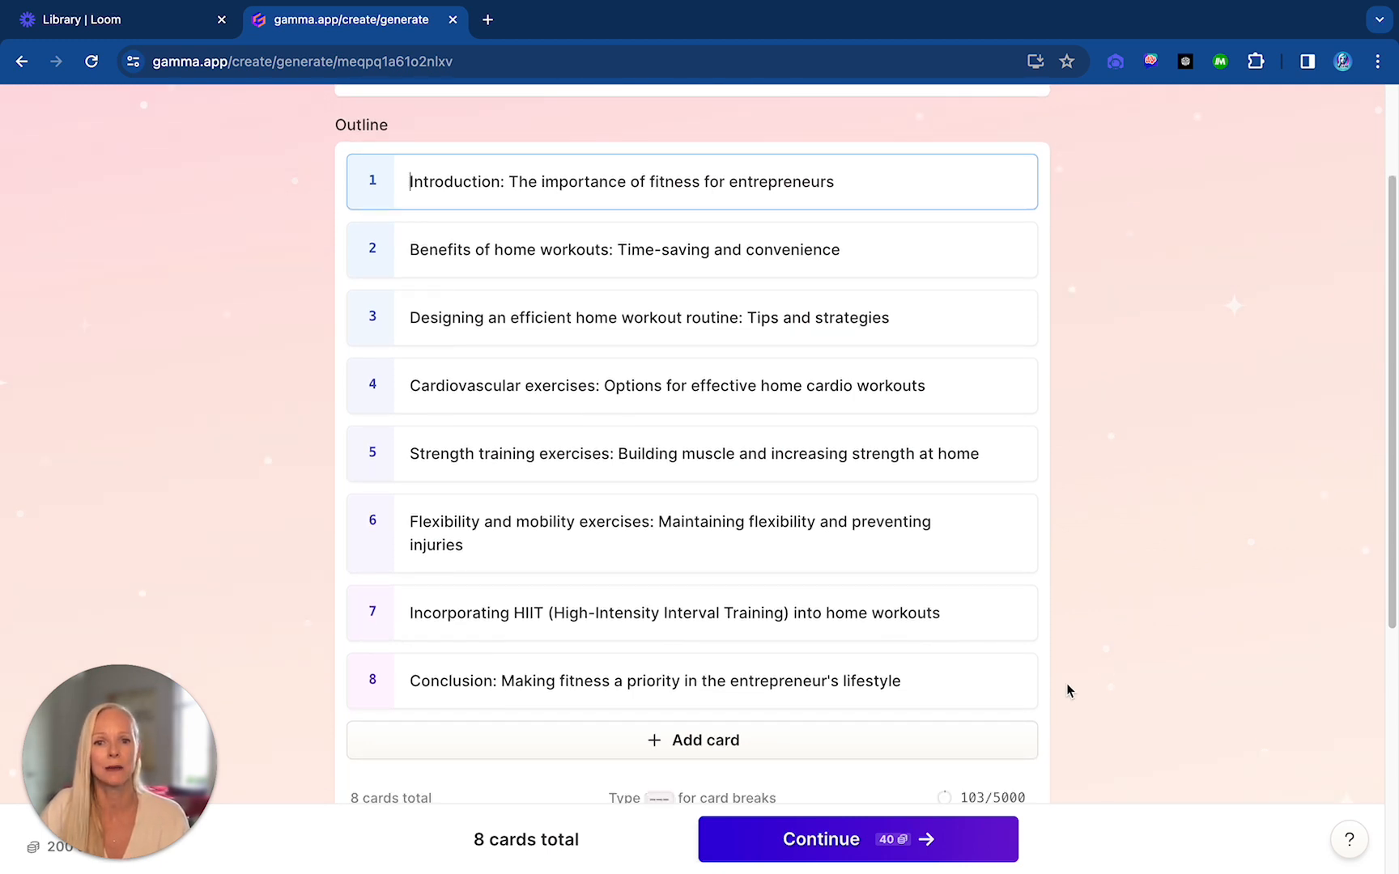
scroll(1173, 566, down, 3)
scroll(1175, 570, down, 3)
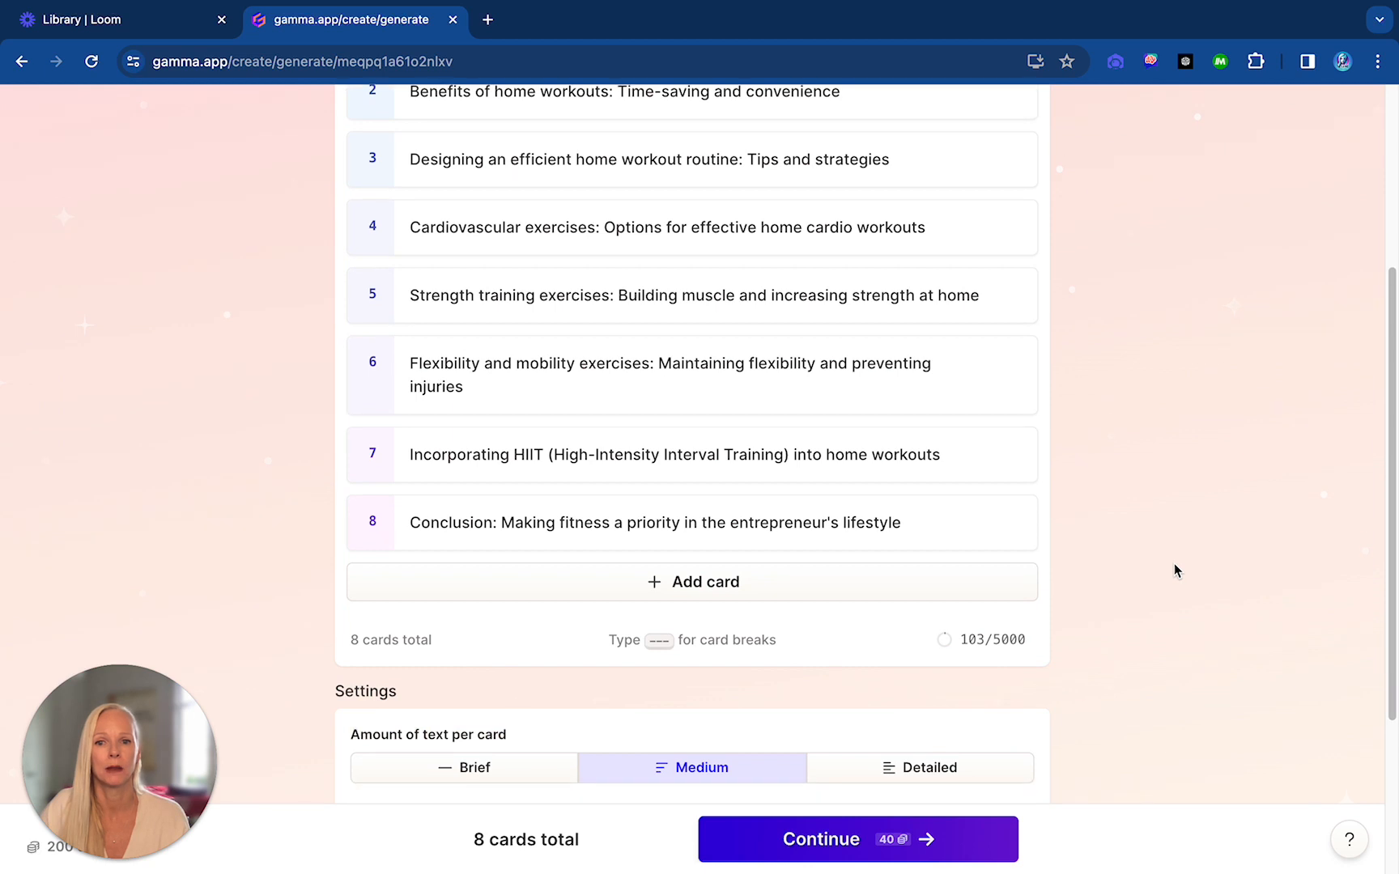
Examine the settings for amount of text per card, image source and image license
scroll(1173, 570, down, 1)
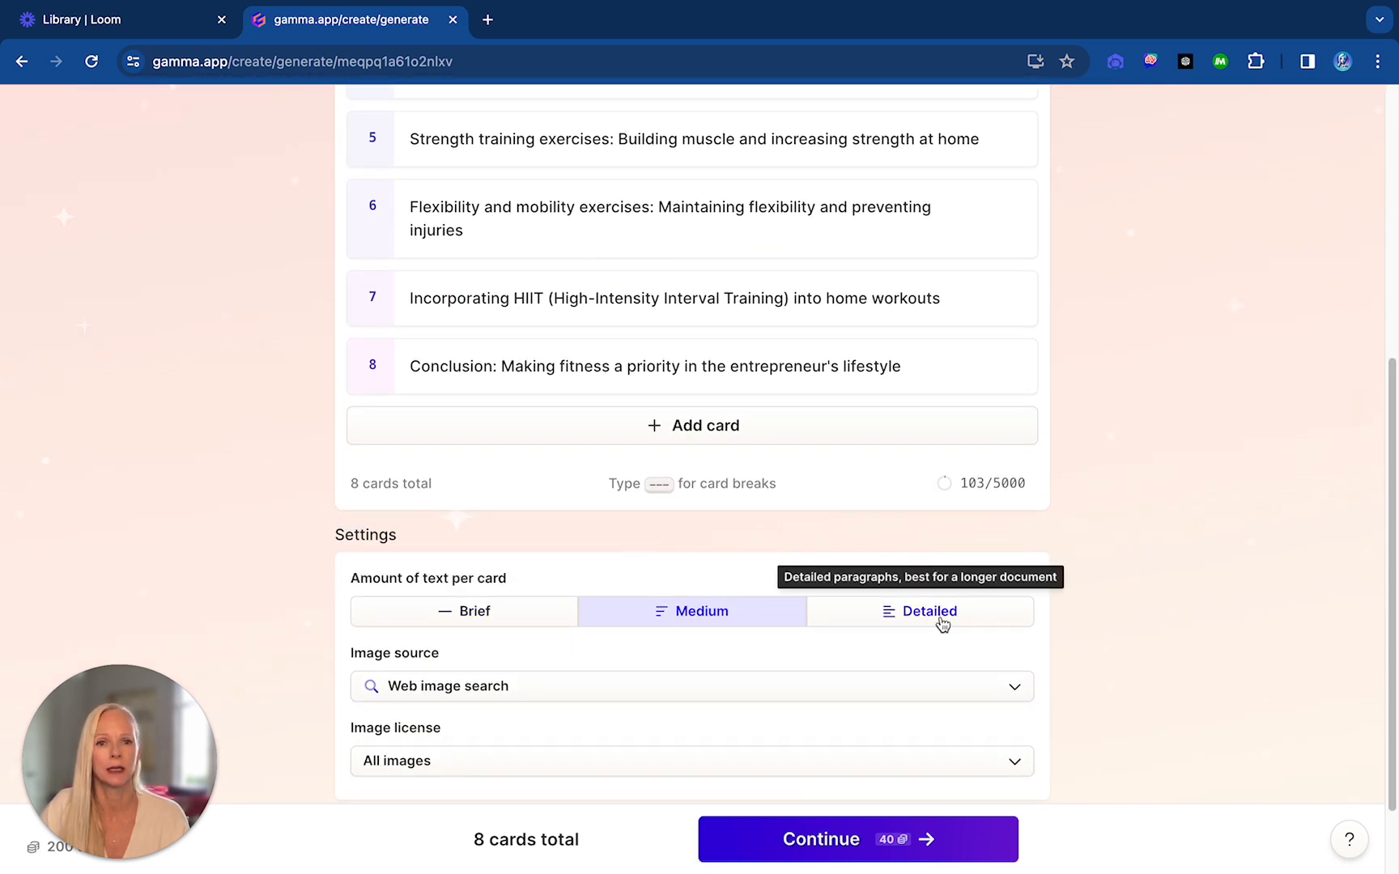
scroll(1168, 609, down, 1)
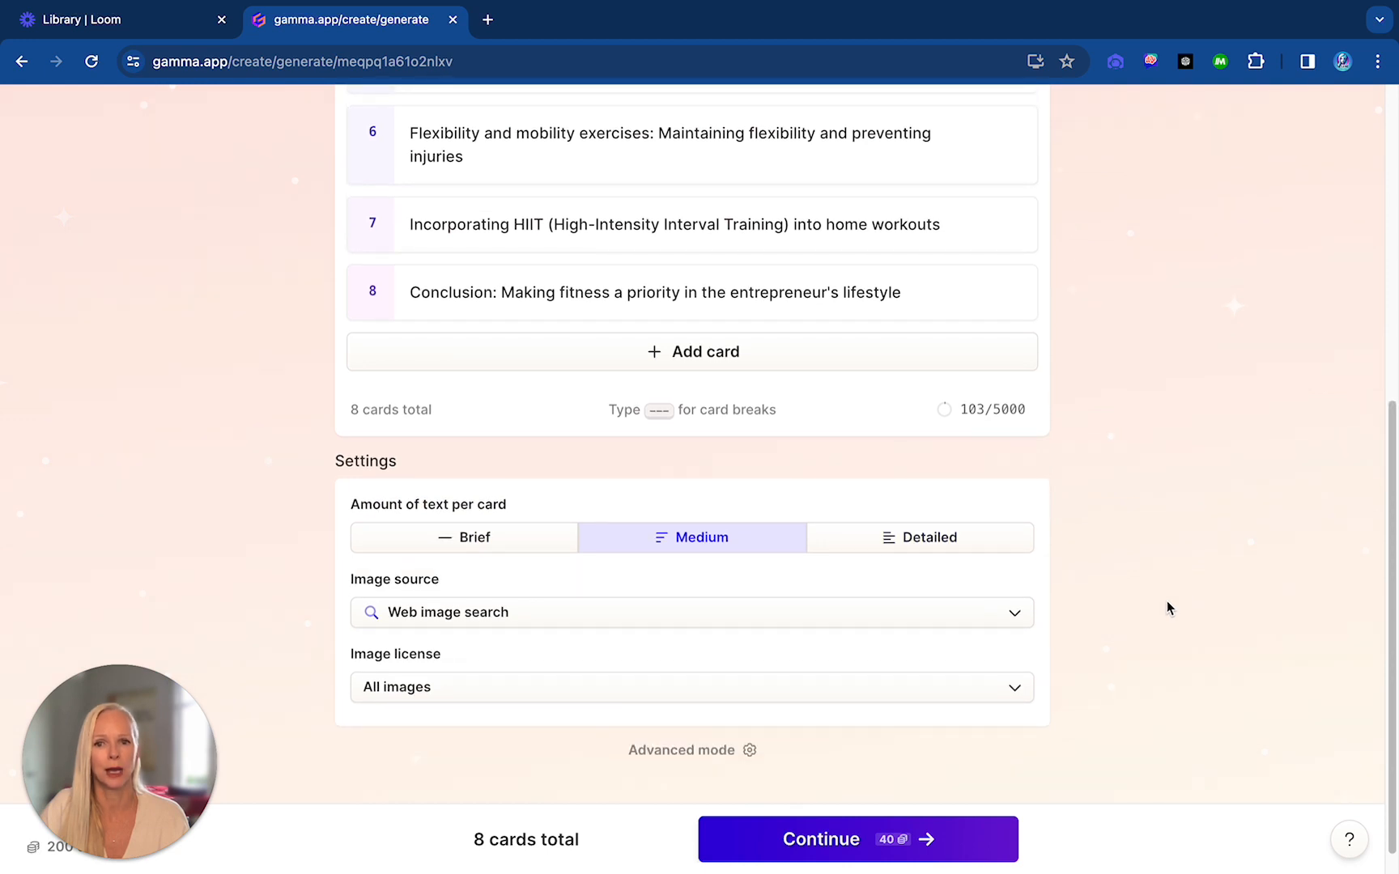
click(1001, 616)
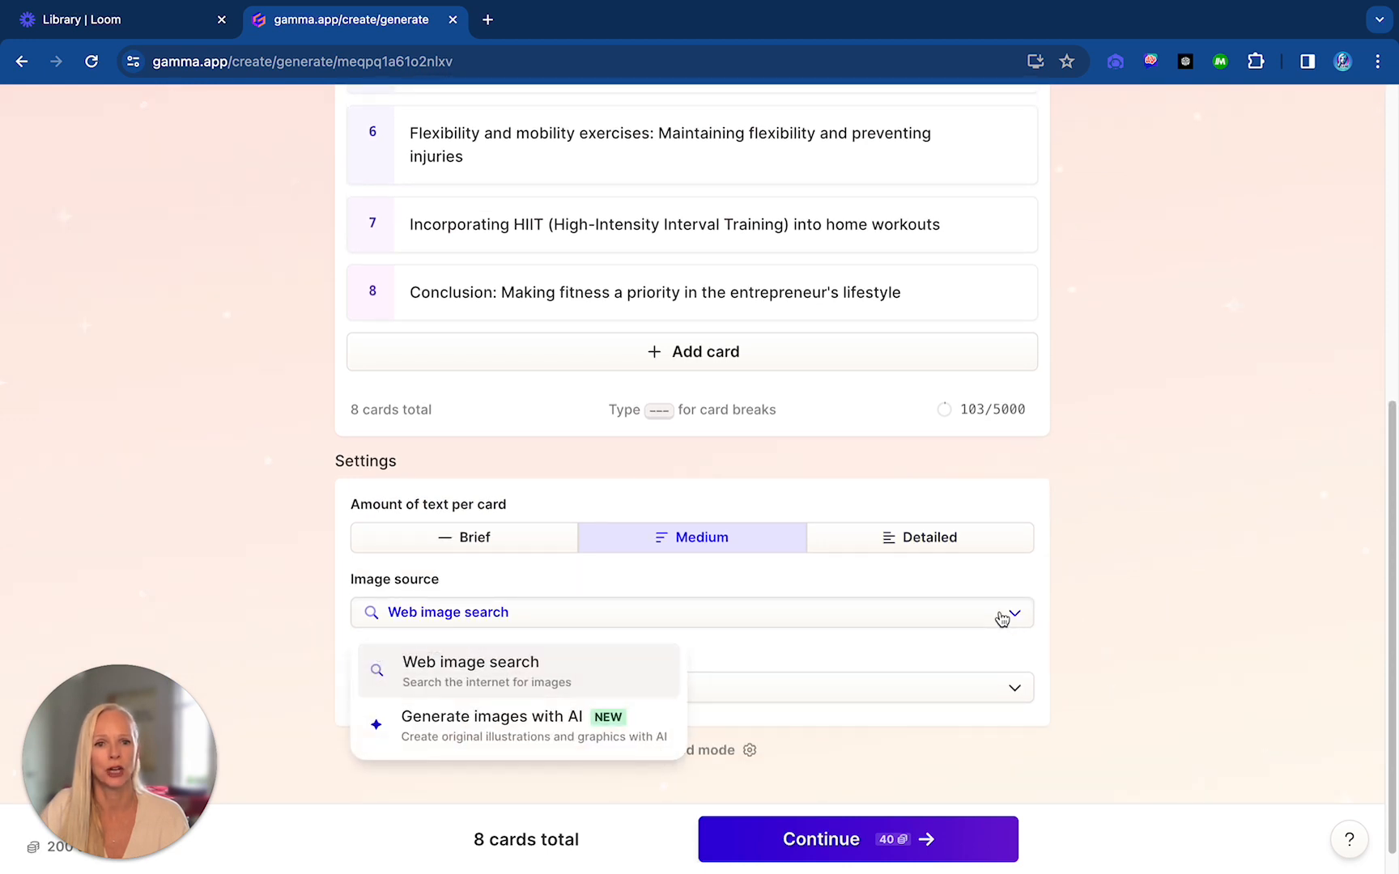
click(1001, 618)
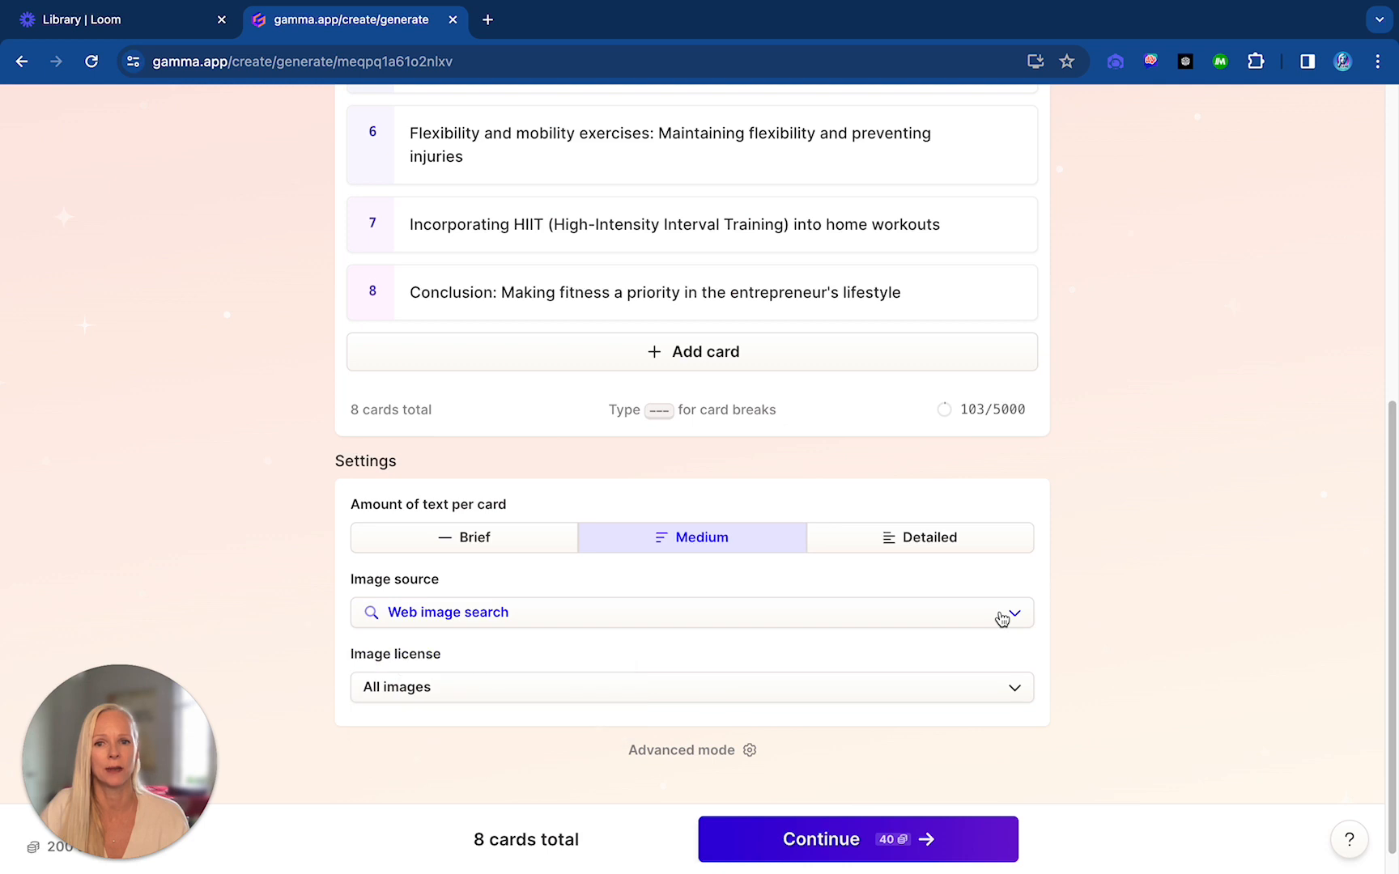
click(1010, 693)
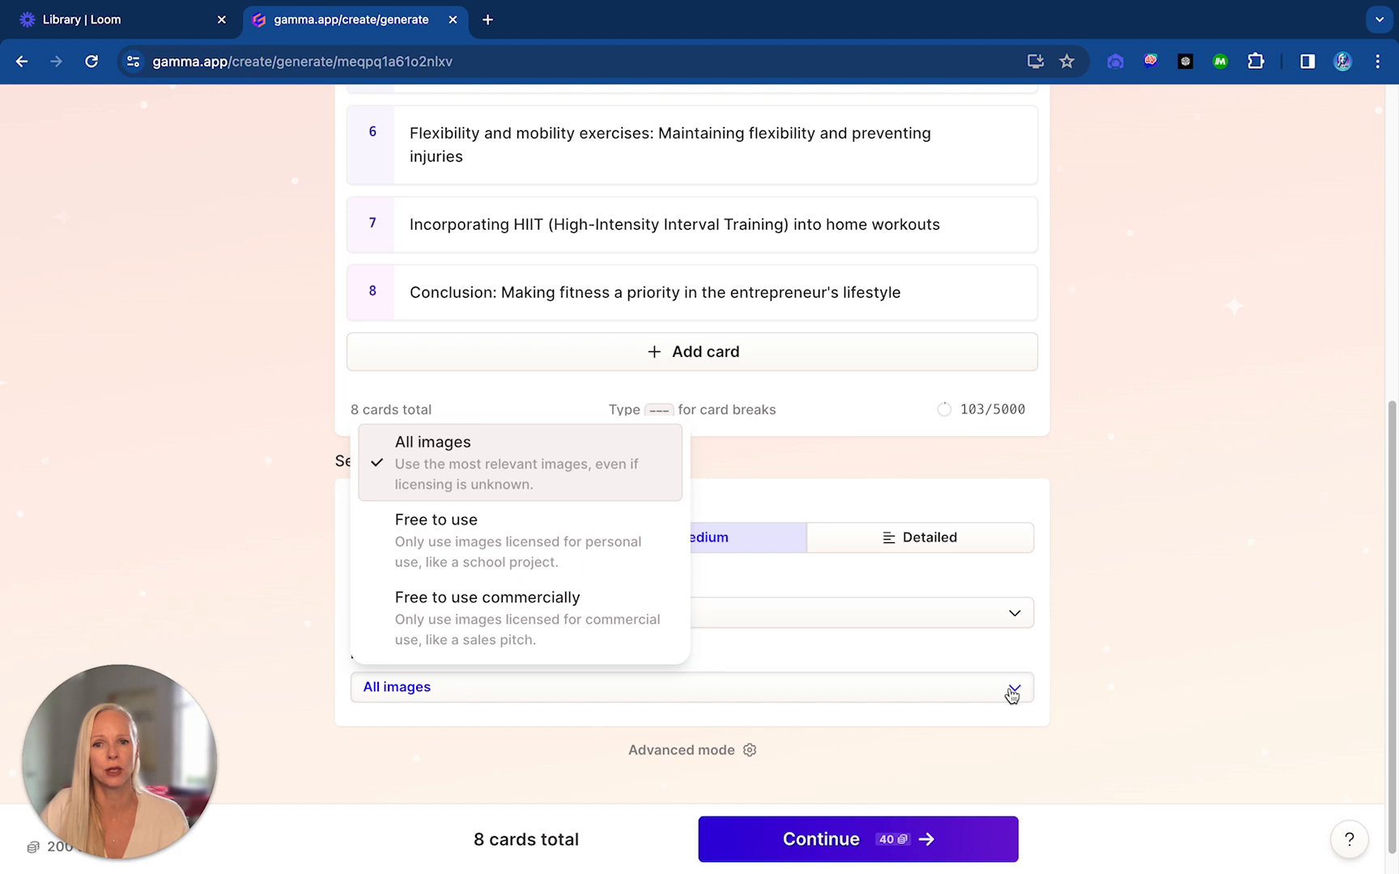
click(1011, 692)
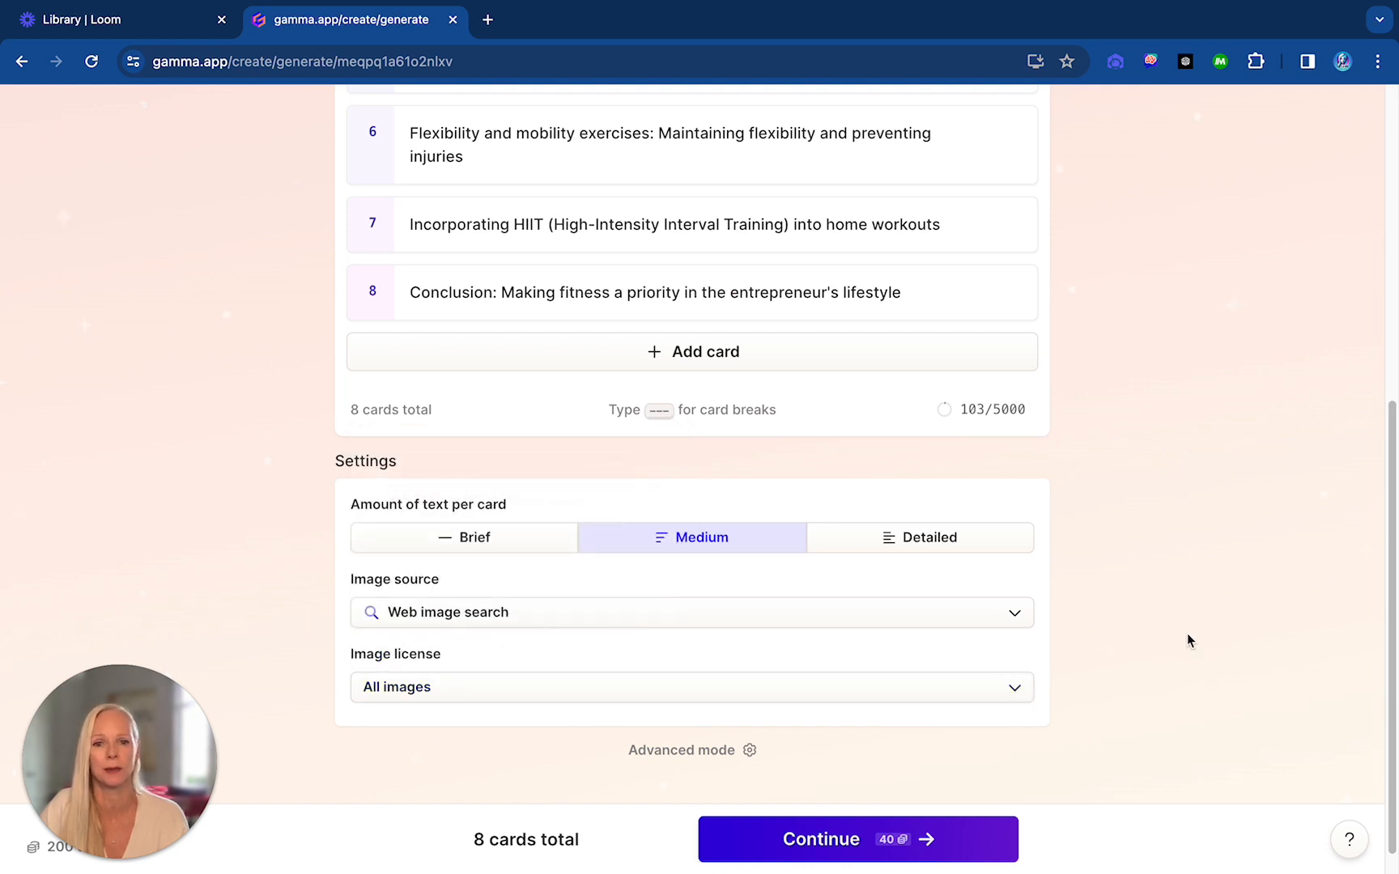
scroll(1183, 633, down, 1)
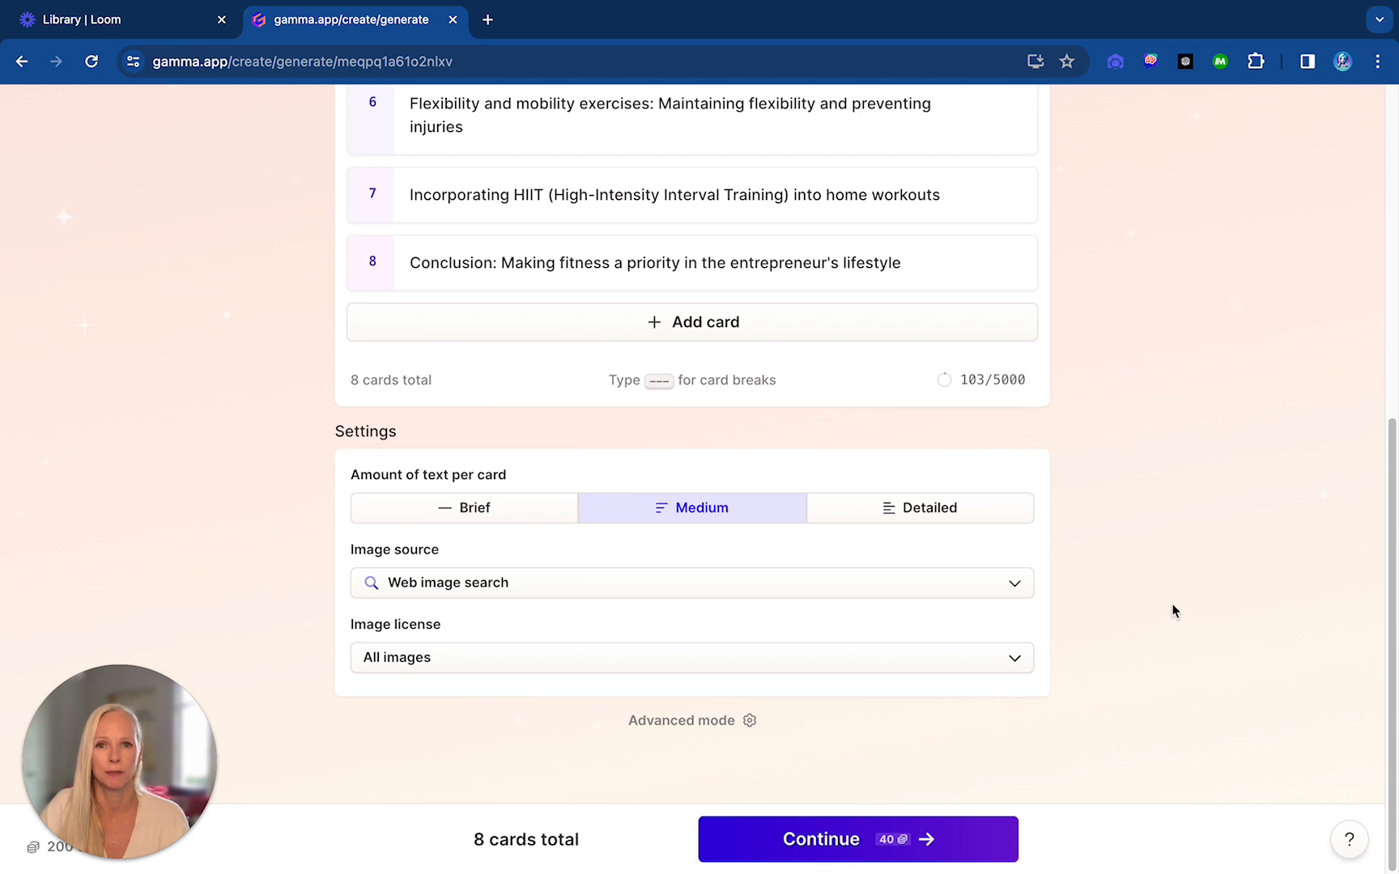
scroll(1175, 613, up, 1)
scroll(1175, 611, down, 1)
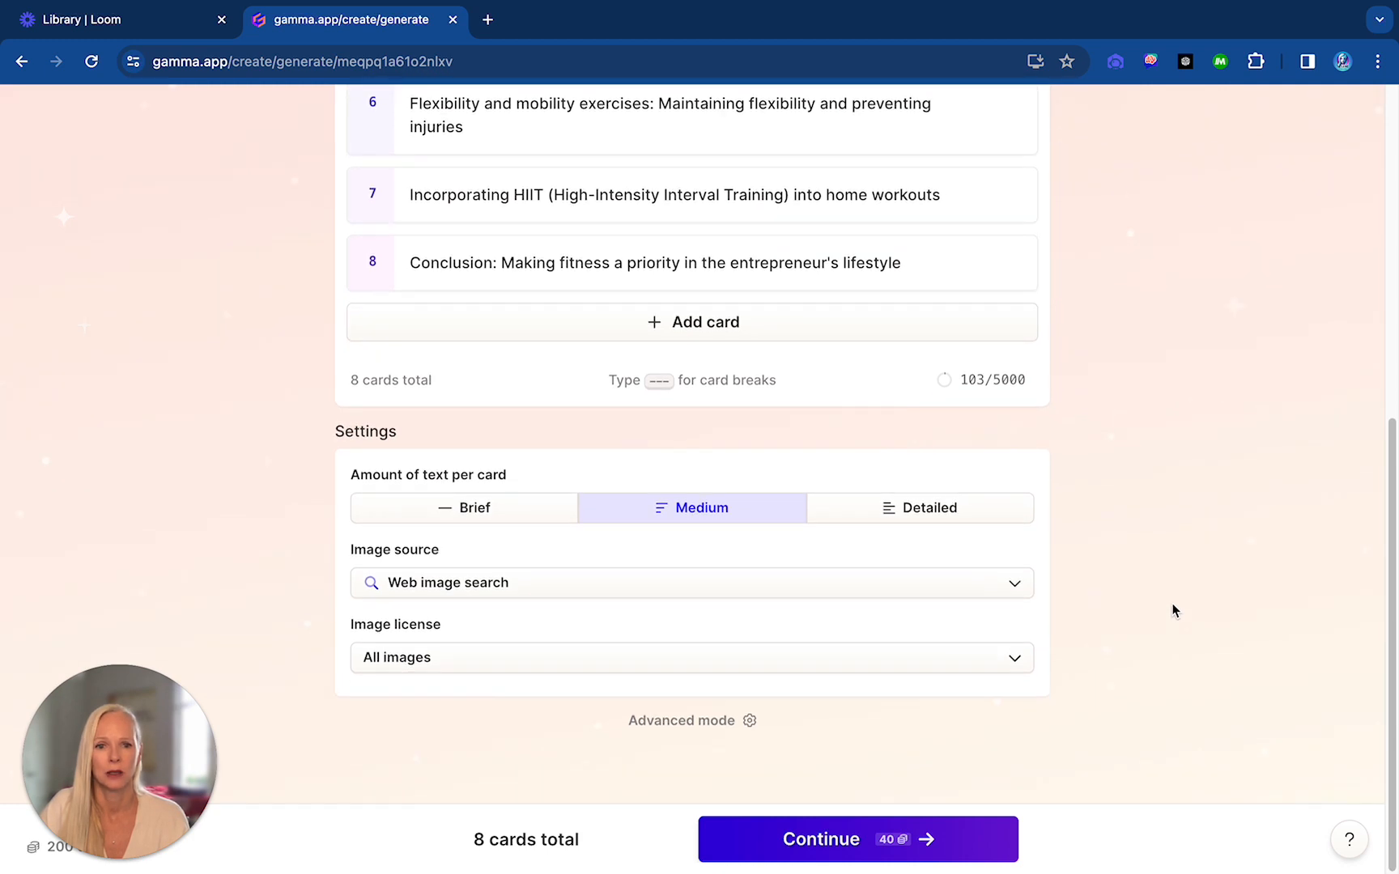
Accept the outline, choose the Incandescent theme from the Colorful themes, and generate the presentation
click(856, 842)
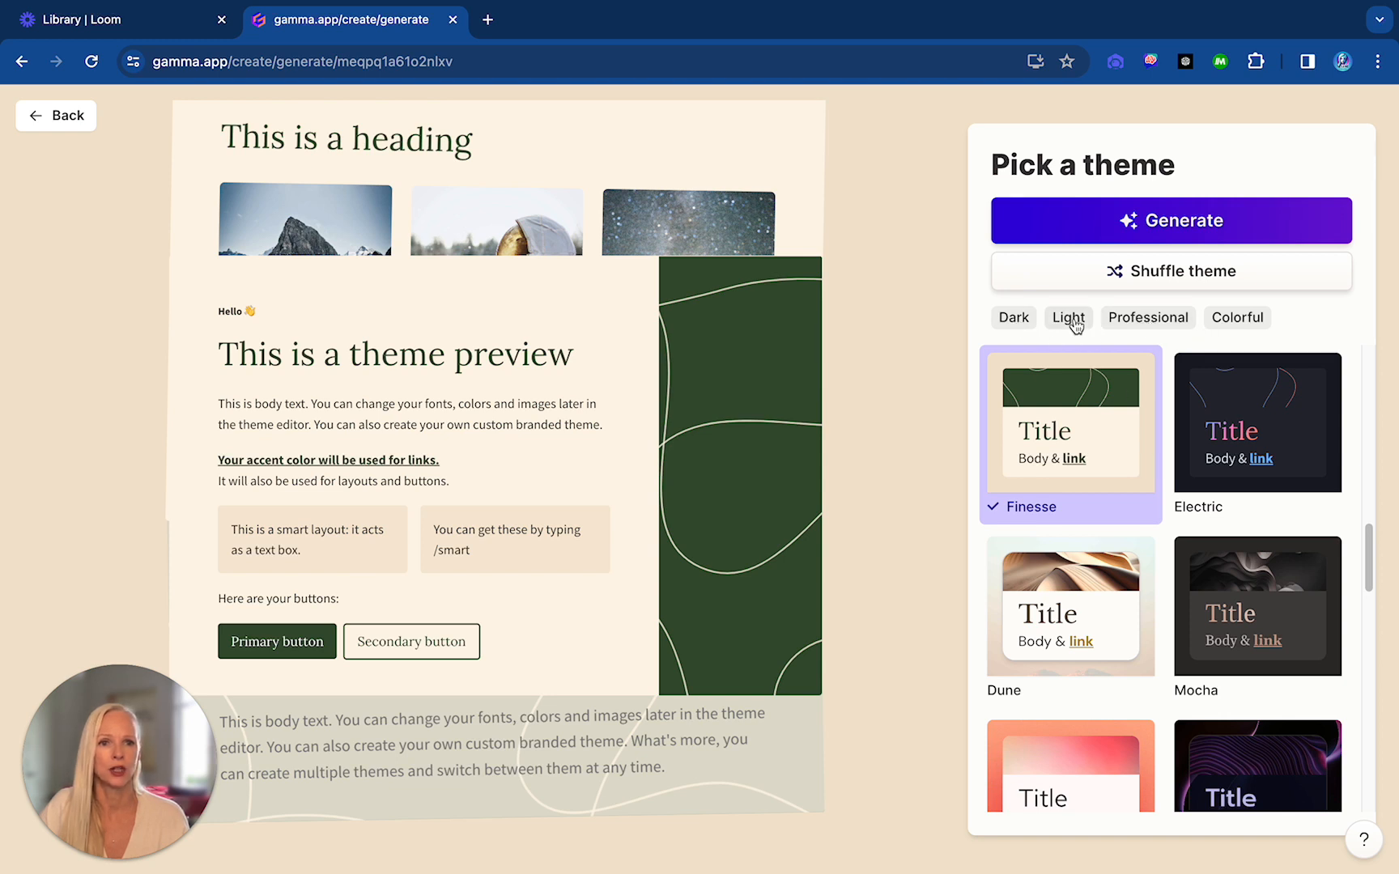
click(1229, 323)
scroll(1224, 453, down, 3)
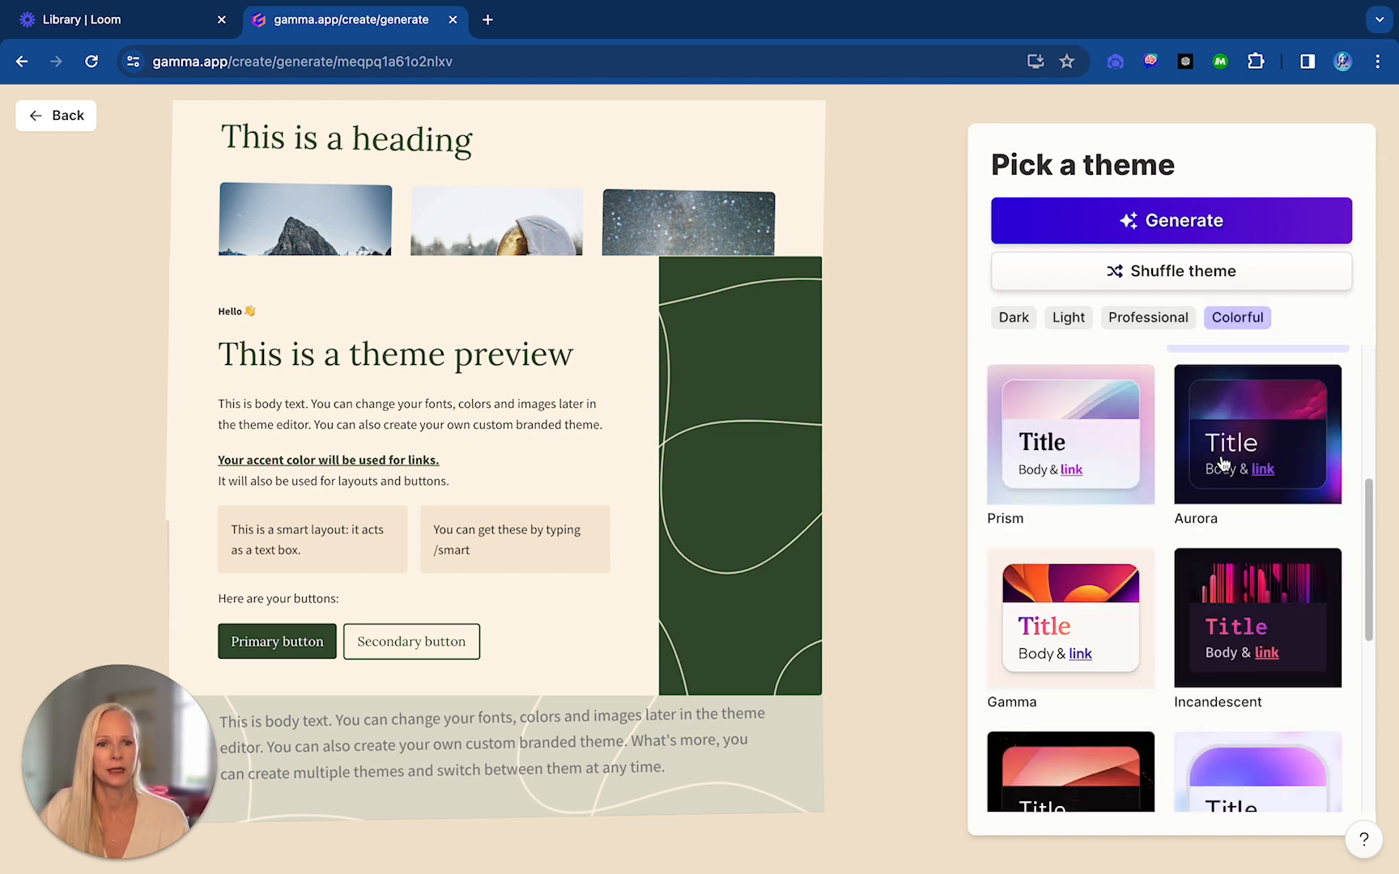
click(1300, 600)
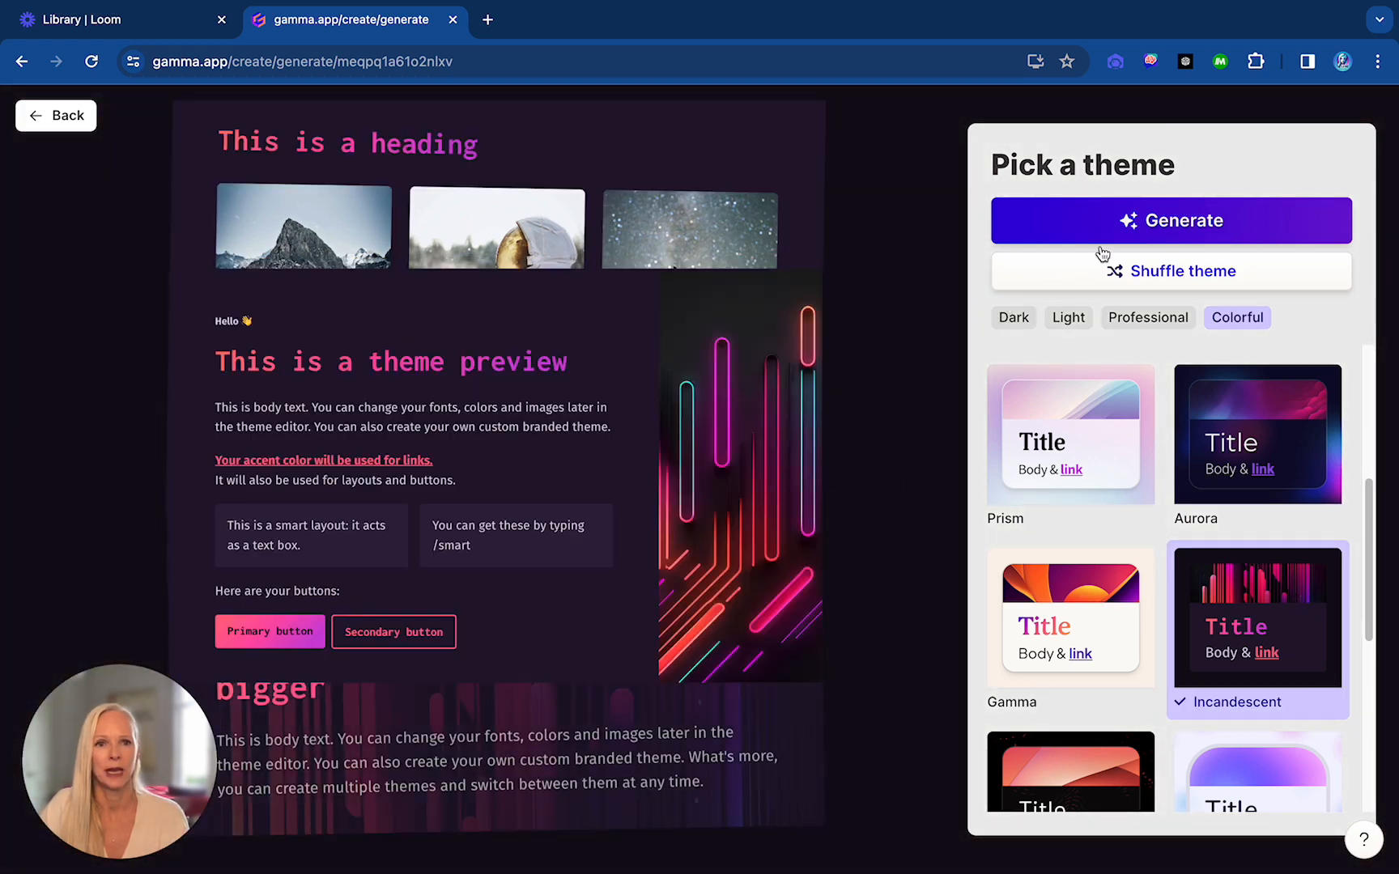
click(1124, 226)
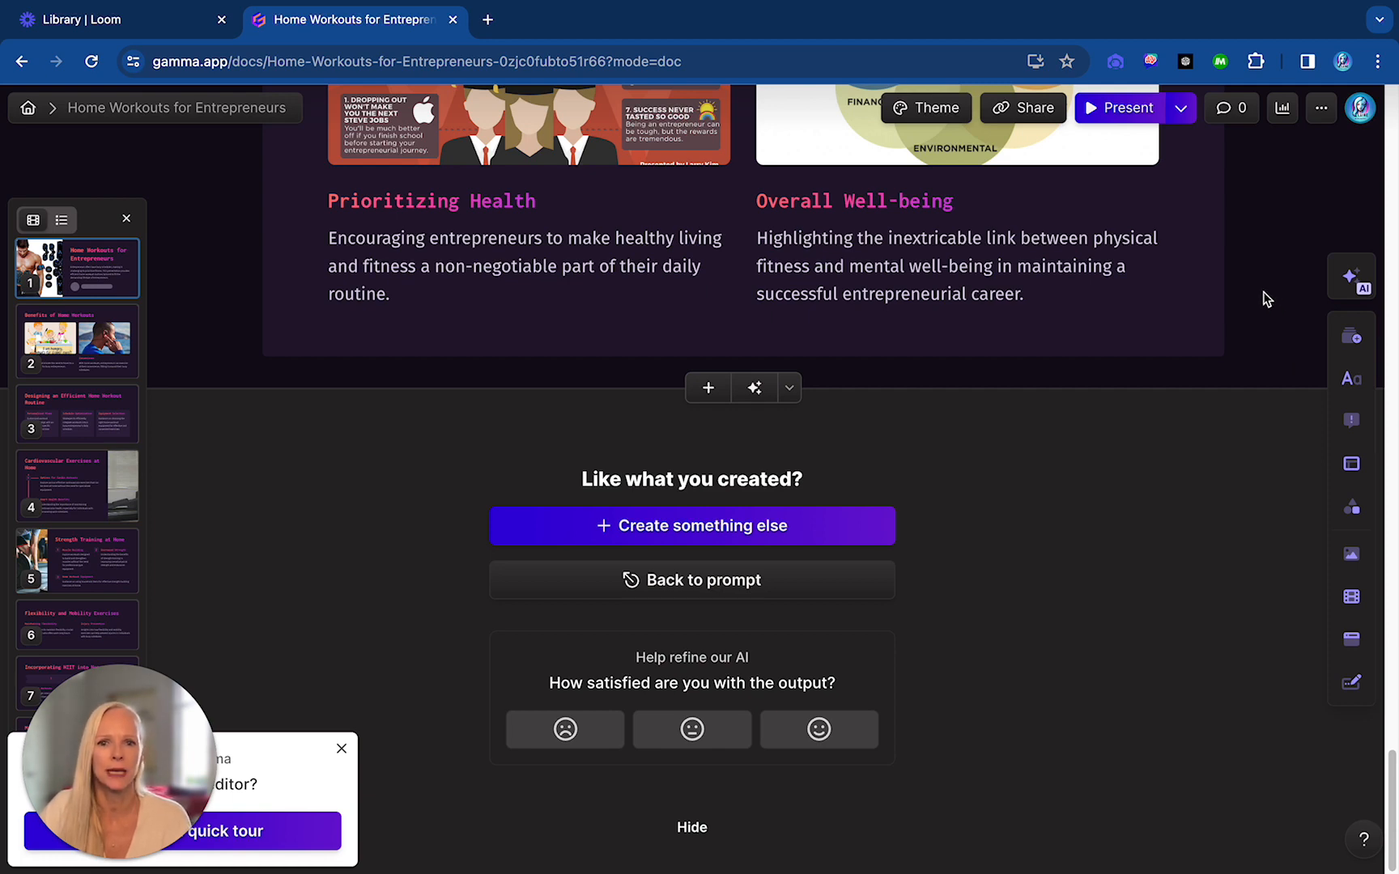
Hide the feedback section below the last card and select the accent image on the title card
click(690, 832)
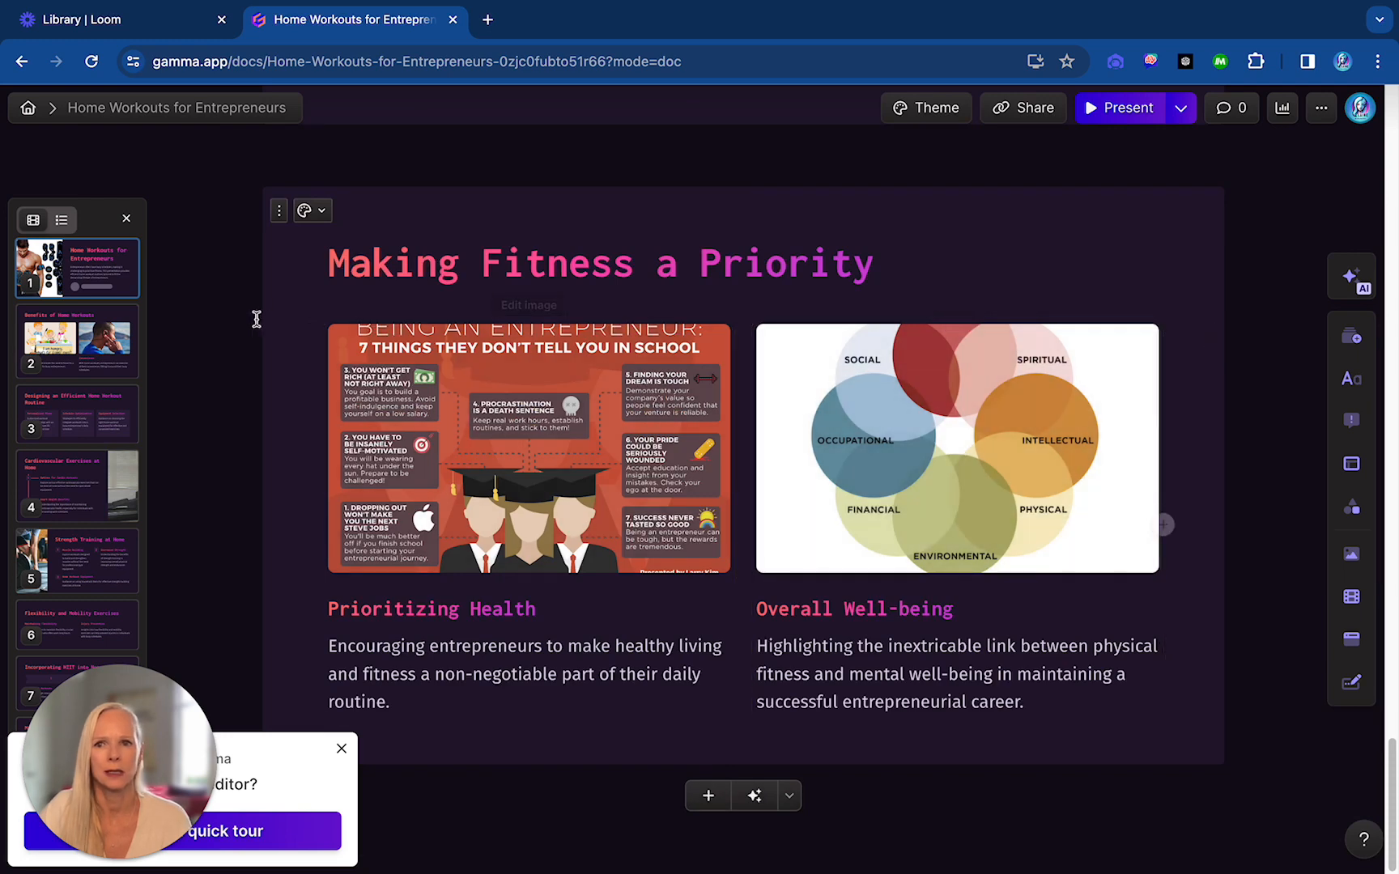
scroll(217, 314, up, 20)
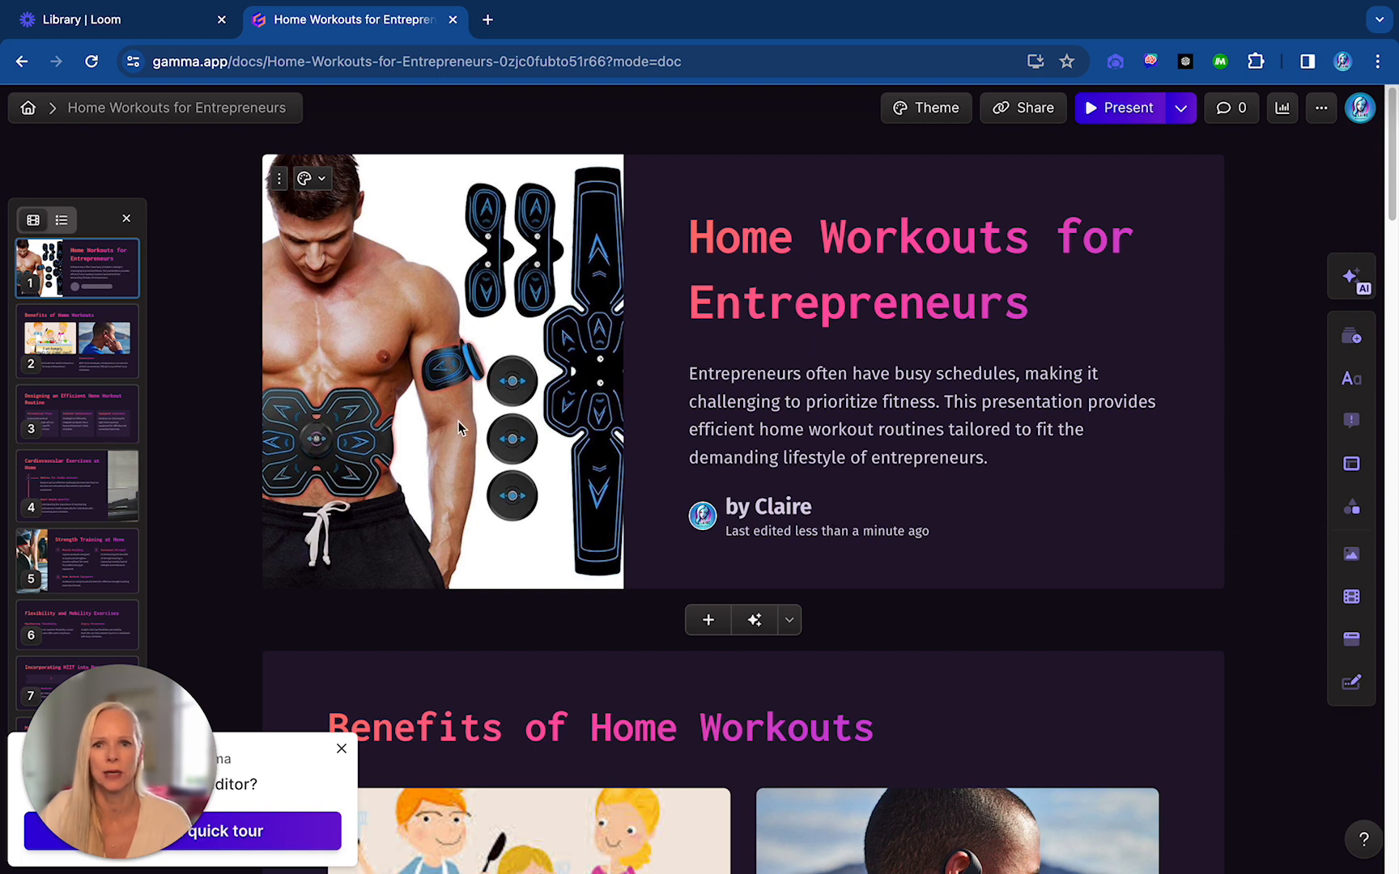
click(550, 299)
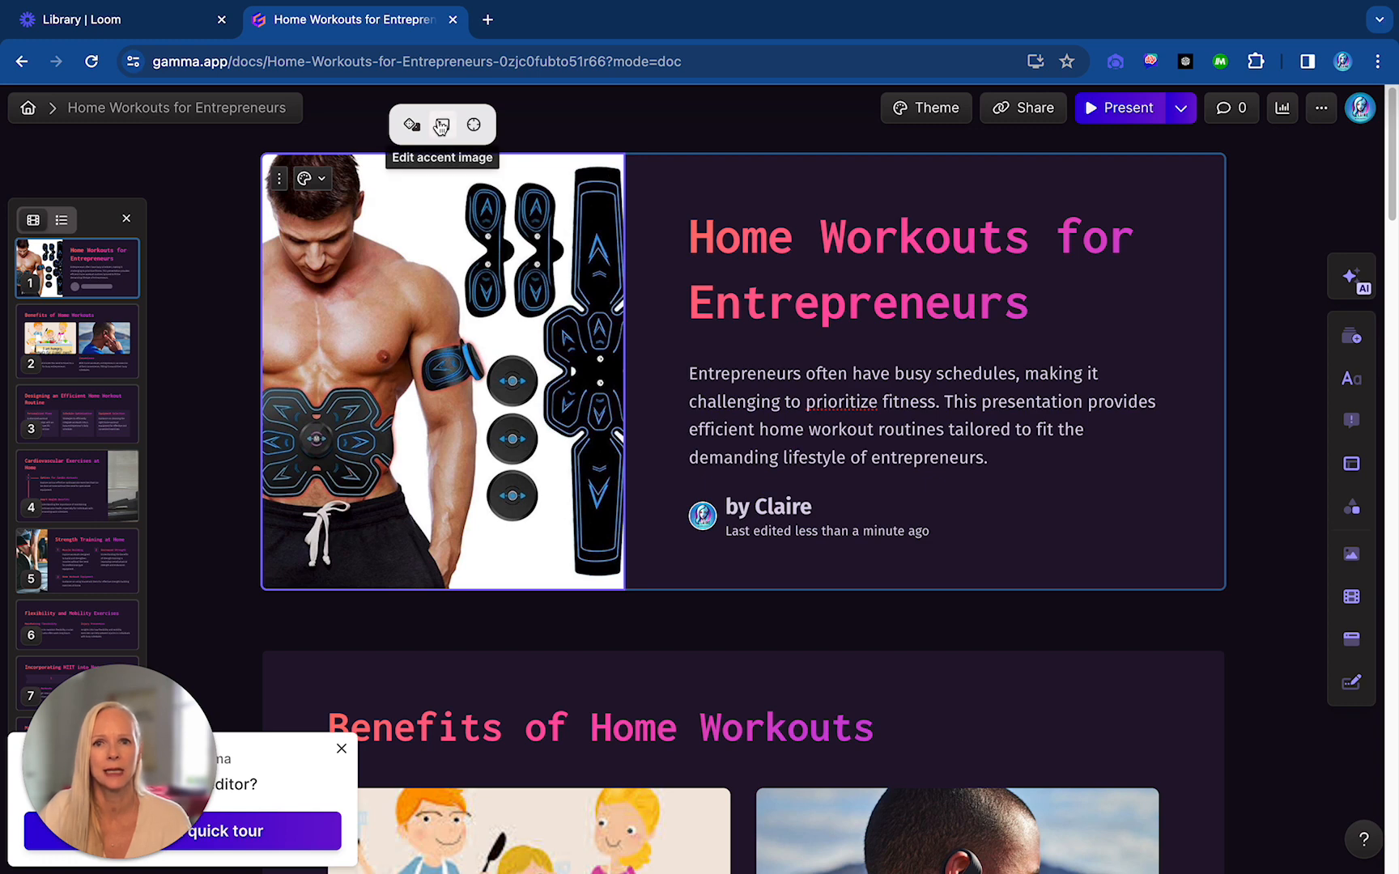
Examine the AI design partner's editing suggestions and the available sources for adding images
click(1350, 280)
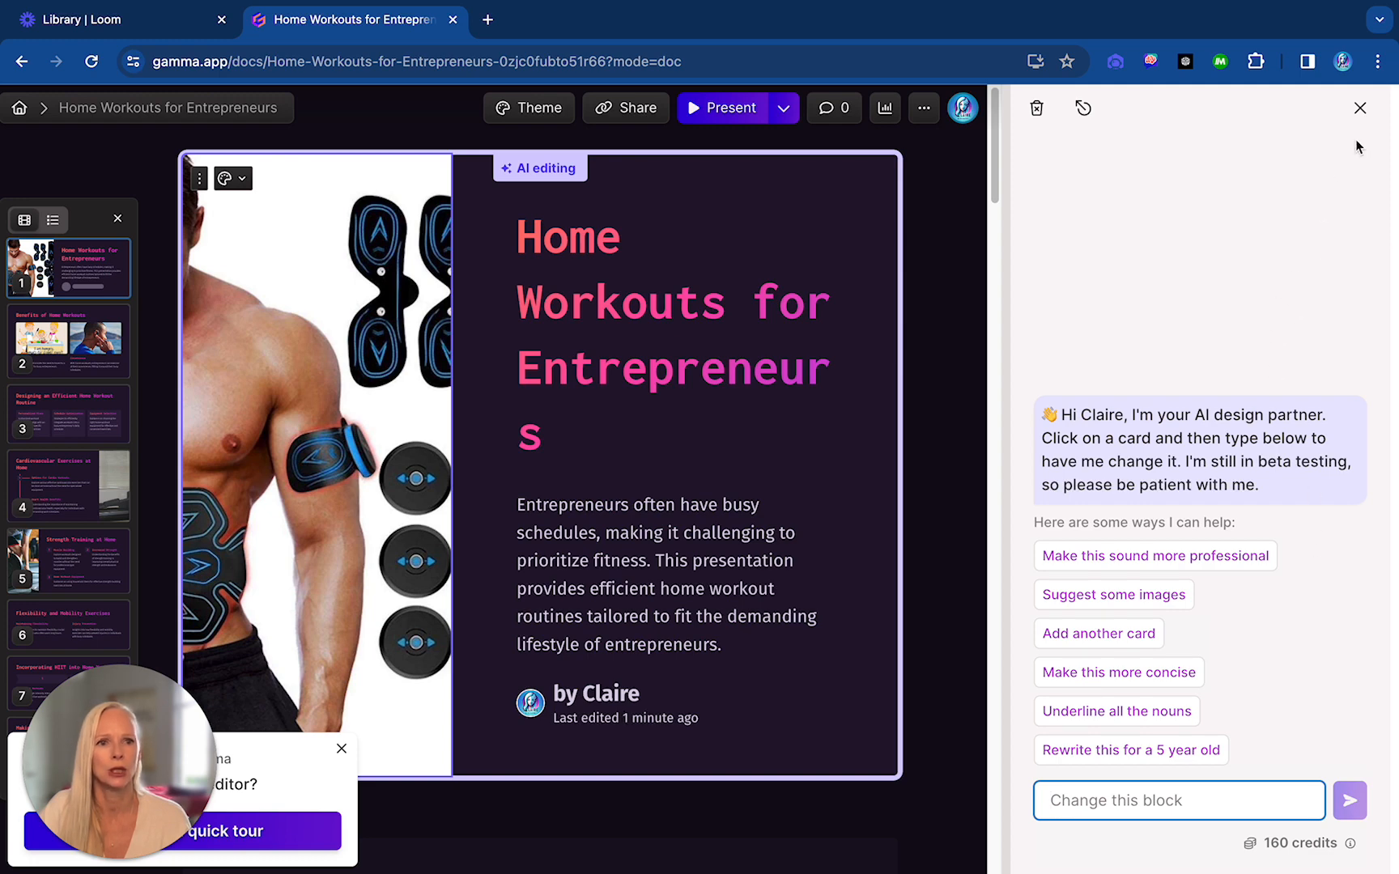
click(1359, 109)
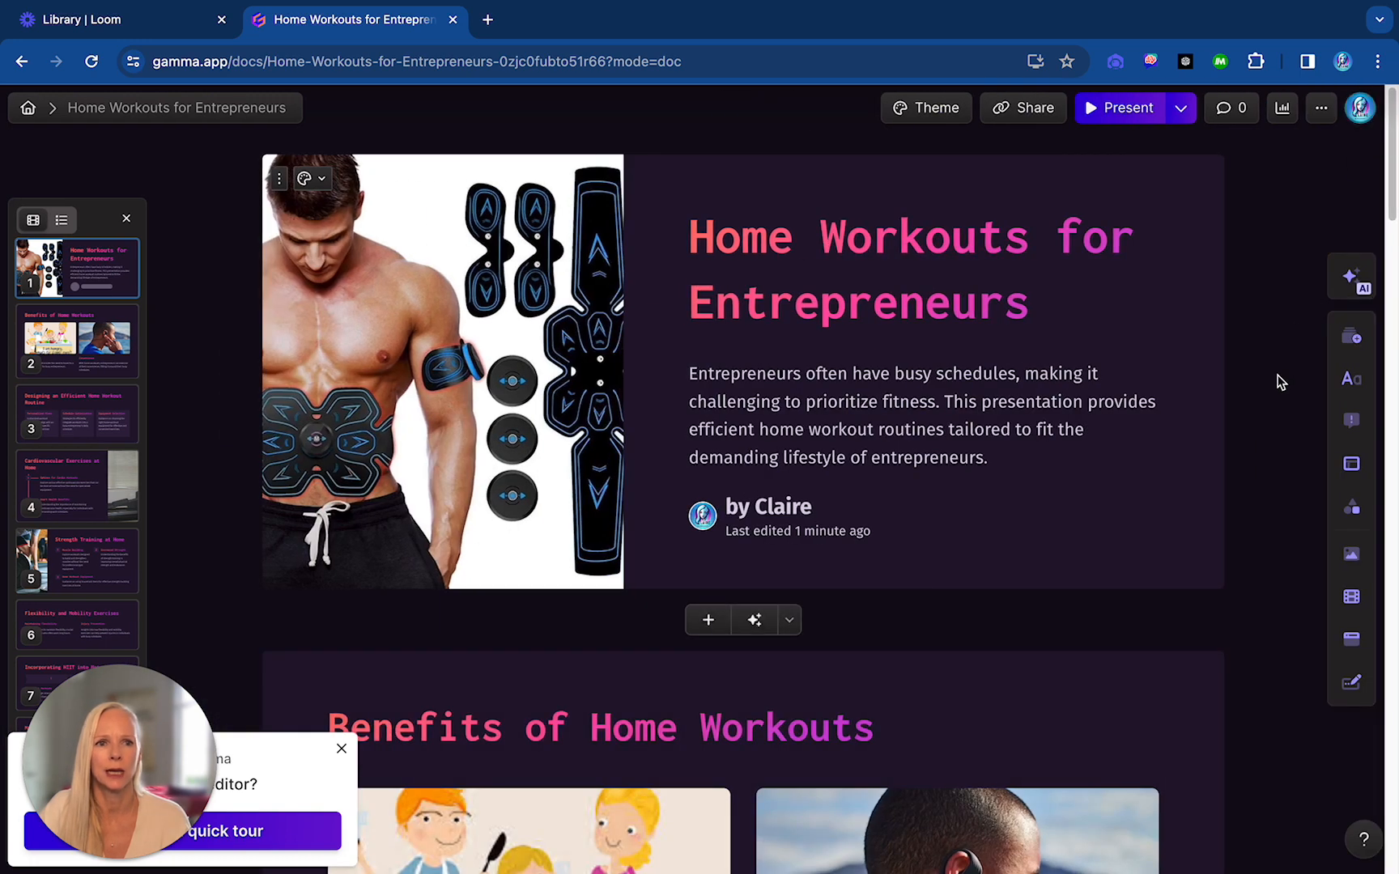
click(1348, 557)
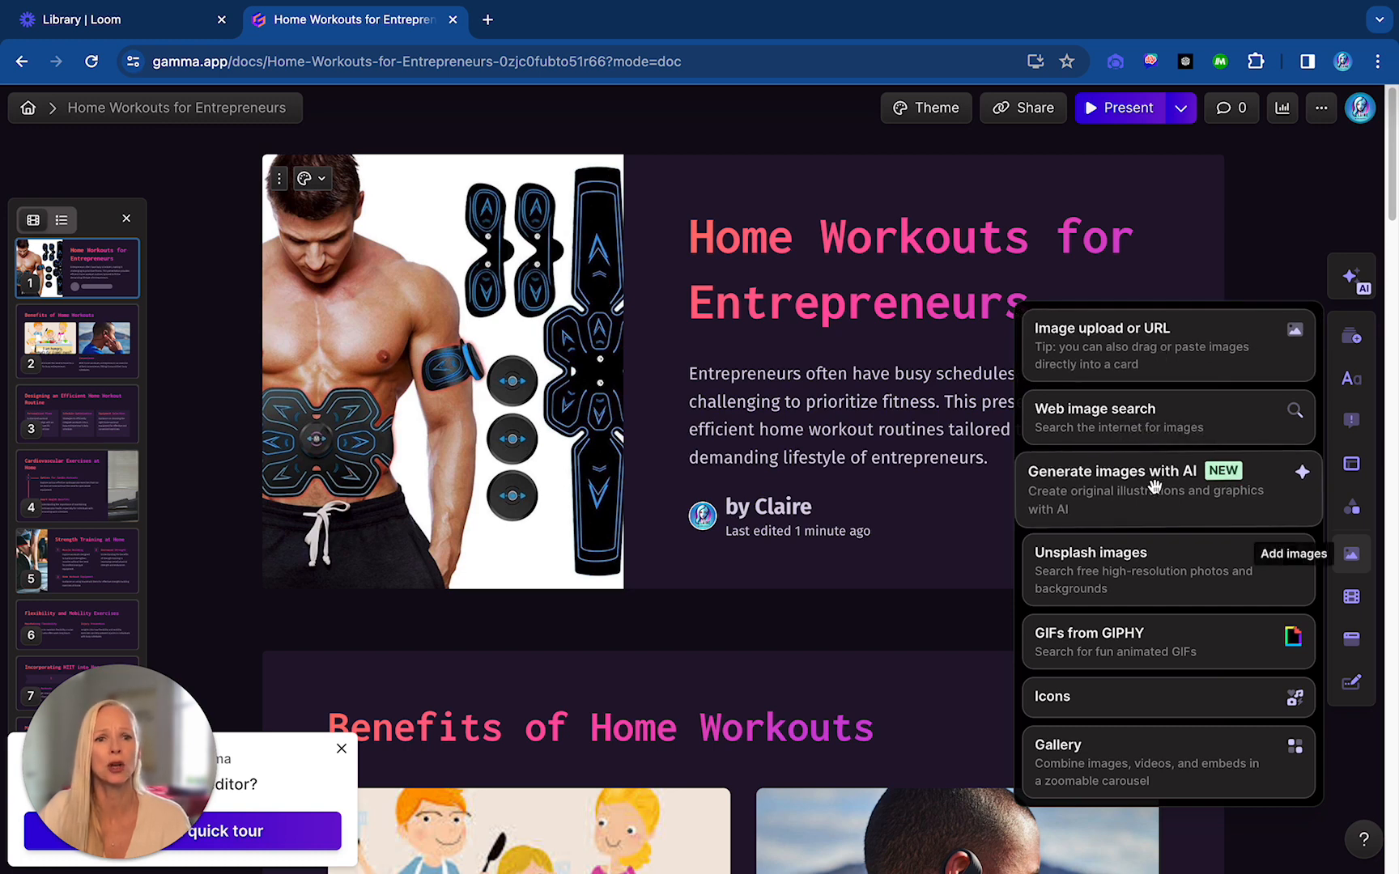
click(1252, 271)
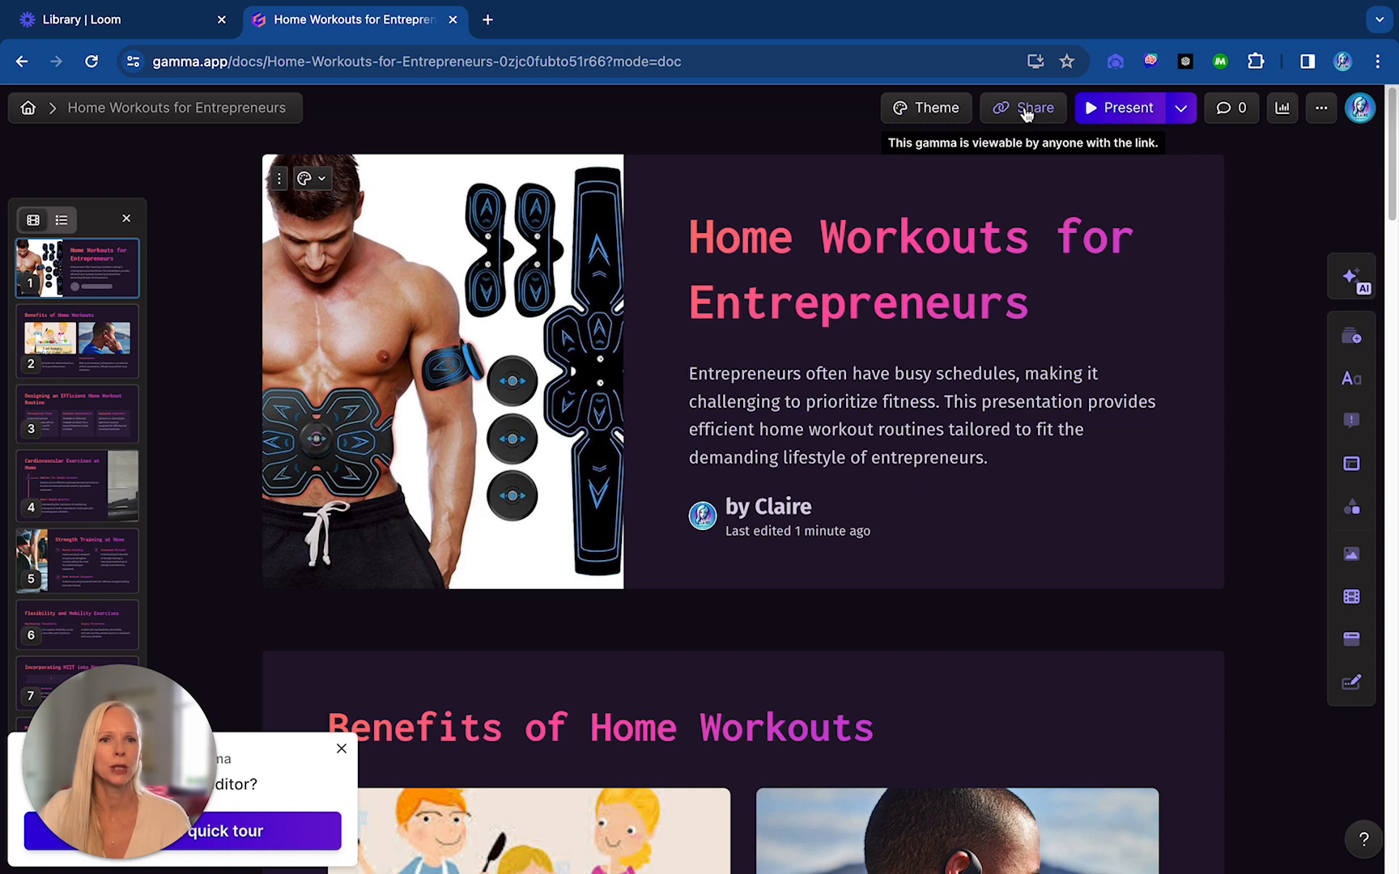
Review the presentation's analytics for page views and card engagement
click(1281, 110)
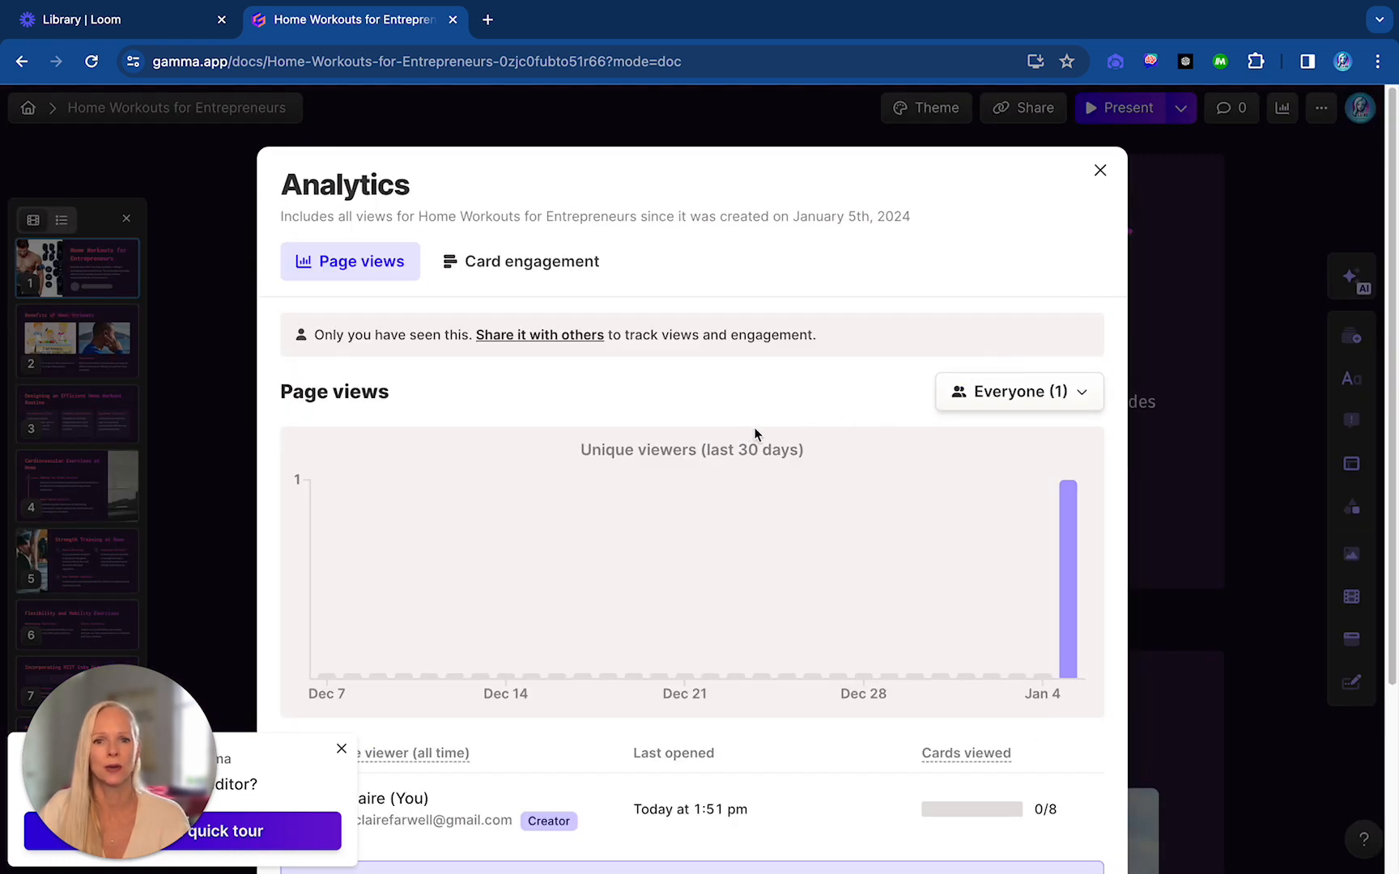
scroll(750, 416, down, 2)
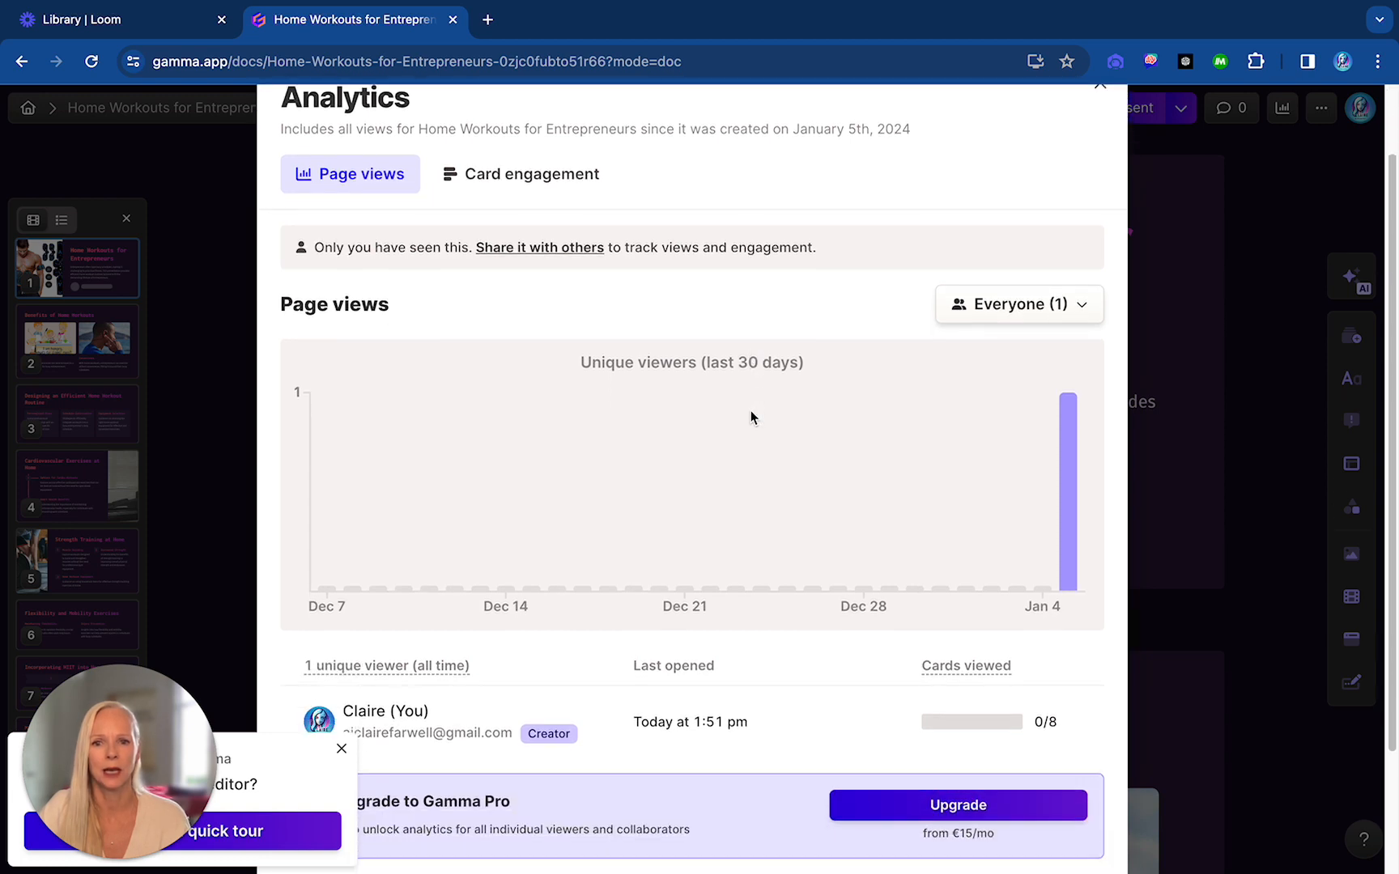
scroll(765, 413, up, 1)
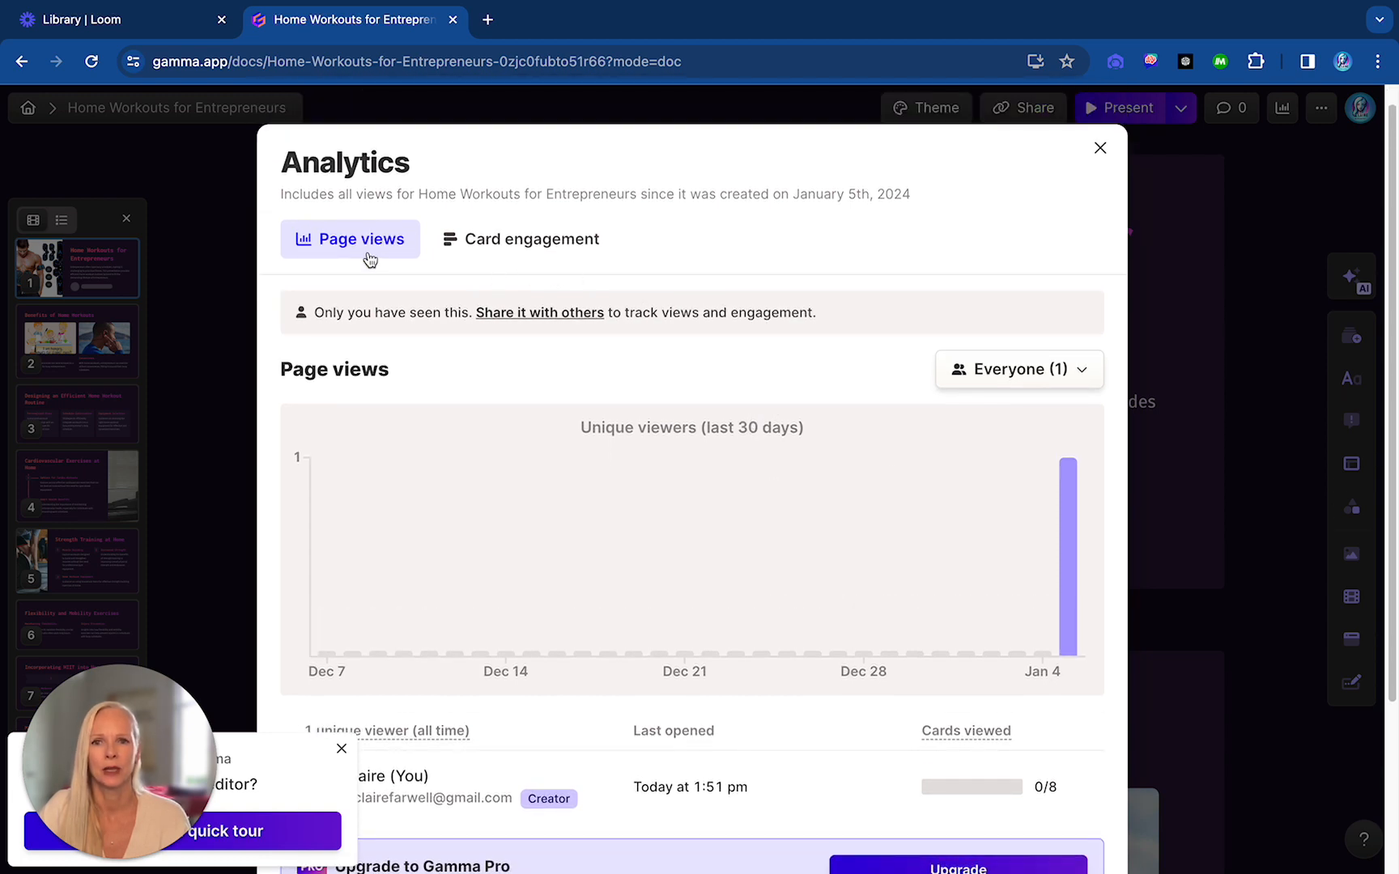
click(526, 247)
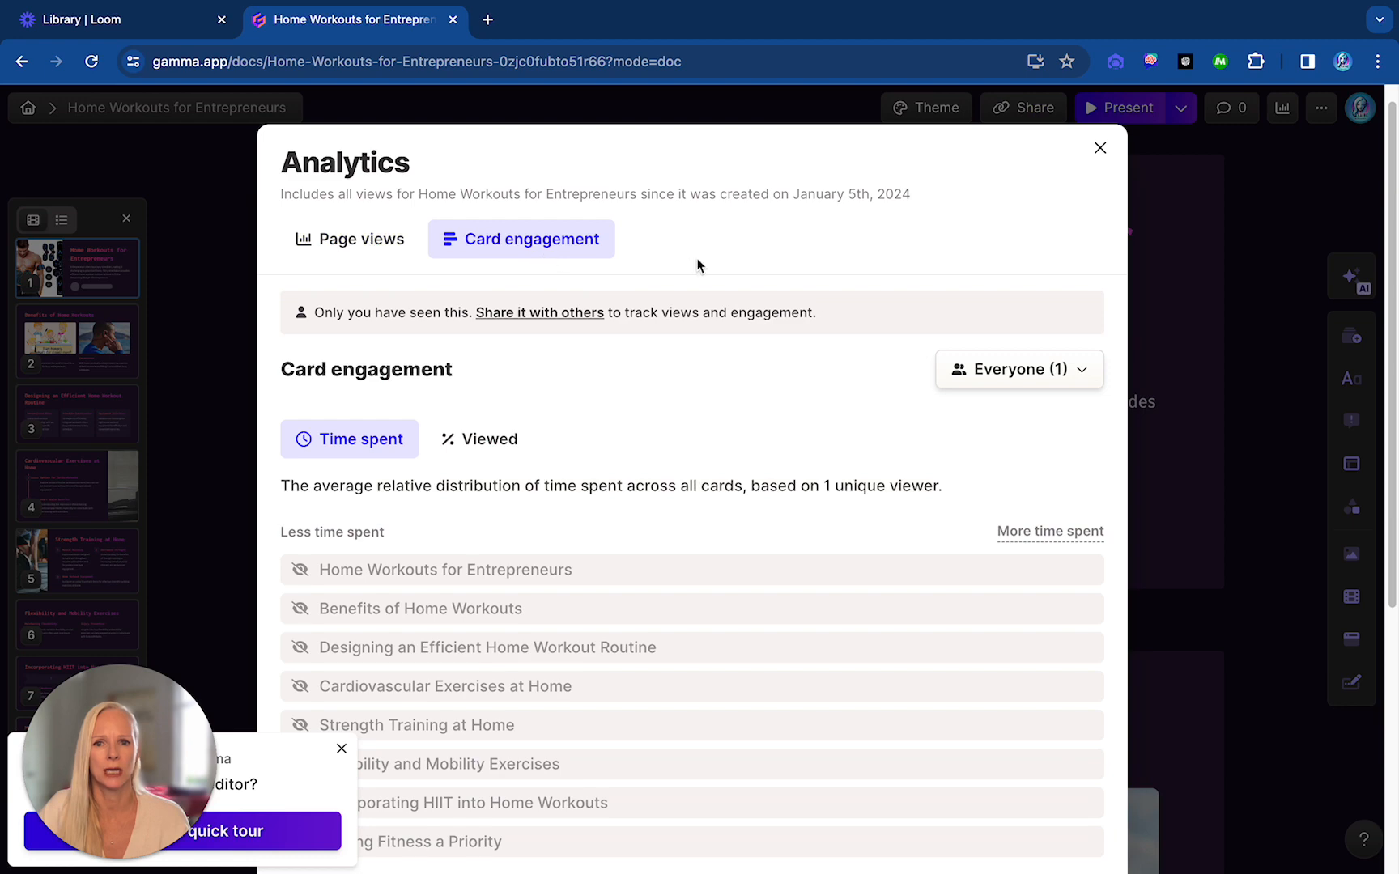
click(1098, 149)
Examine the sharing options for inviting others, public access, export and embedding
click(1031, 113)
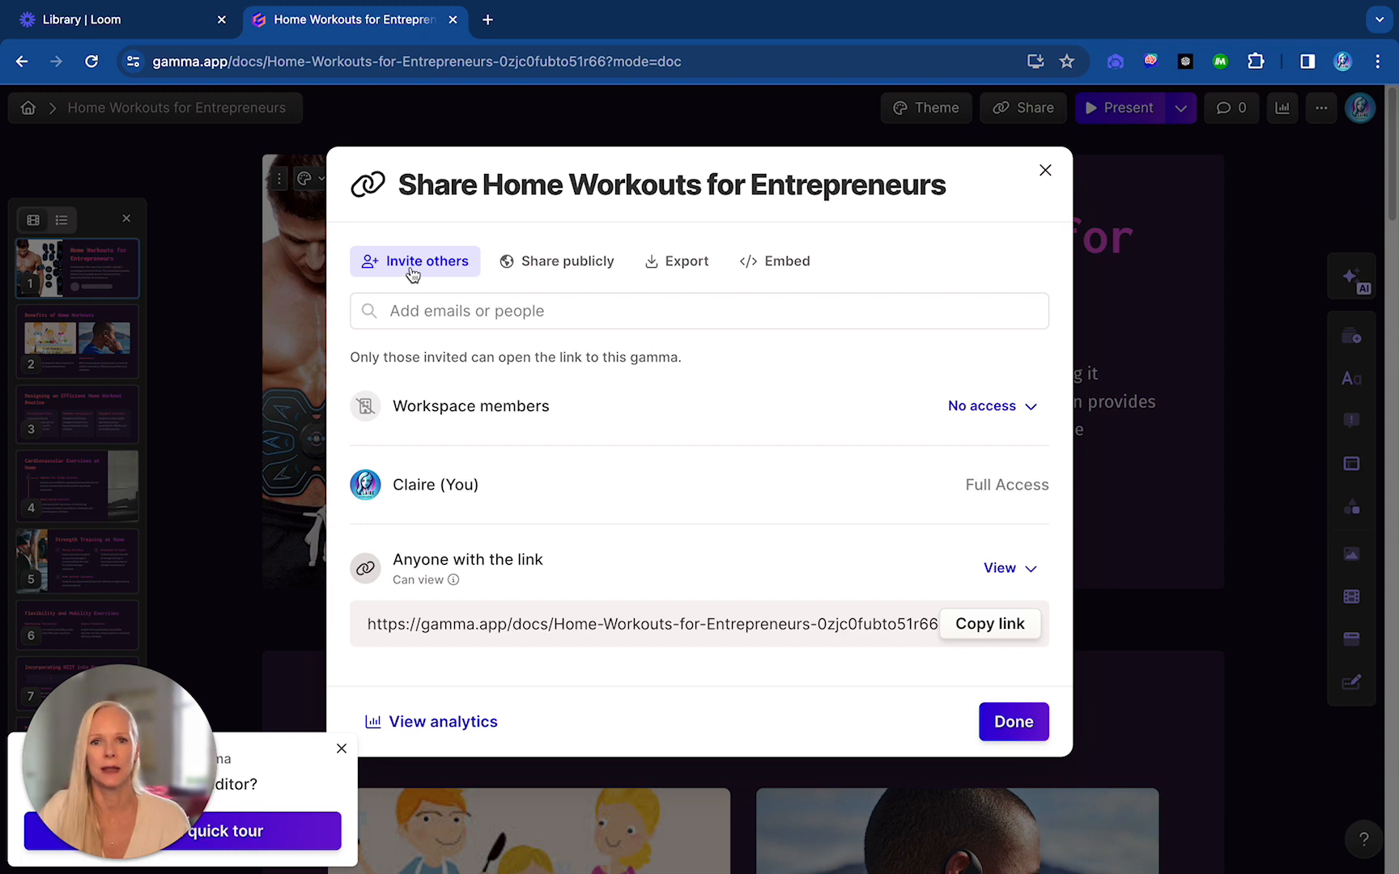
click(576, 265)
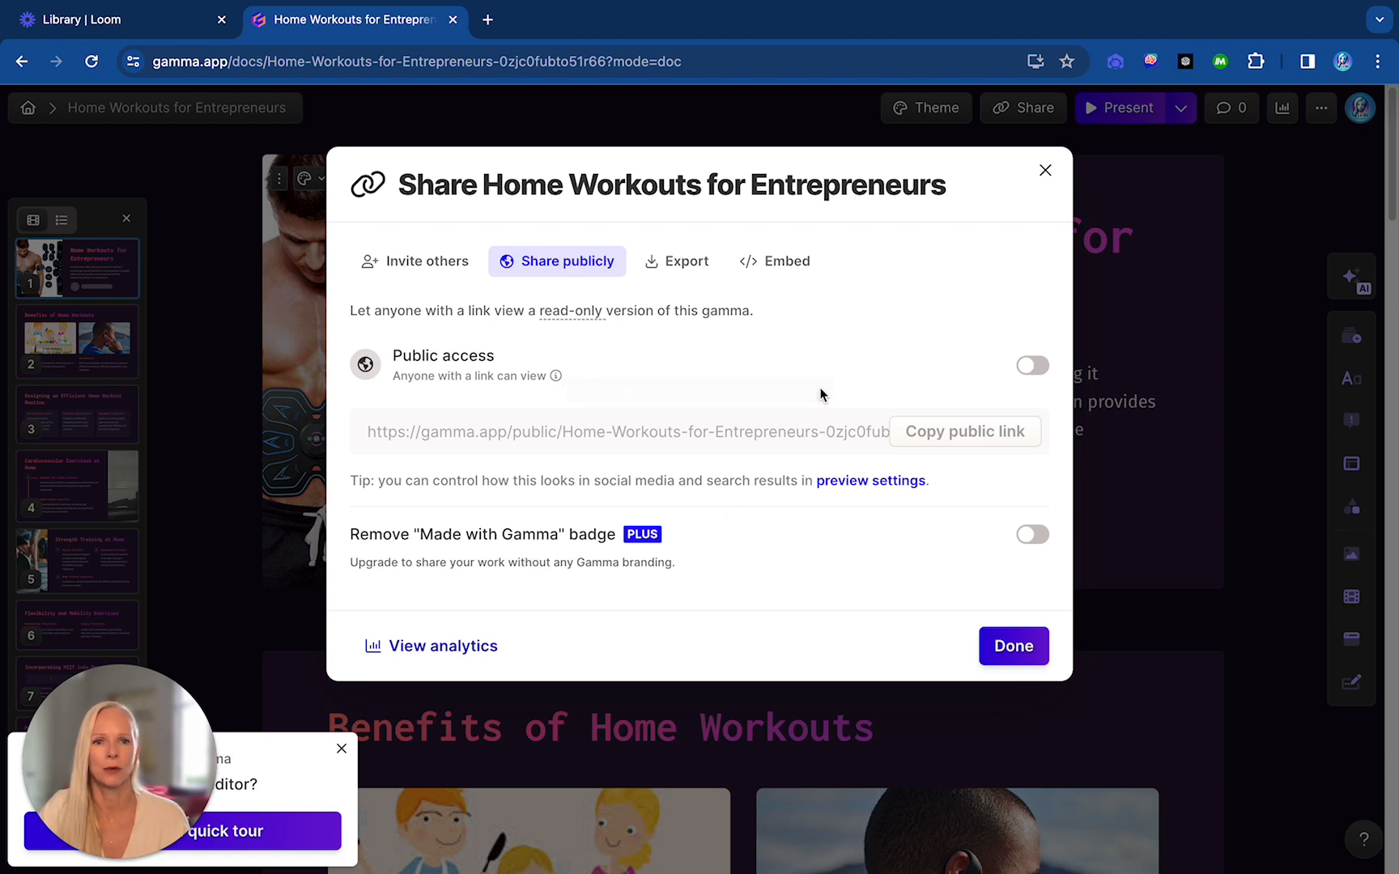
click(685, 262)
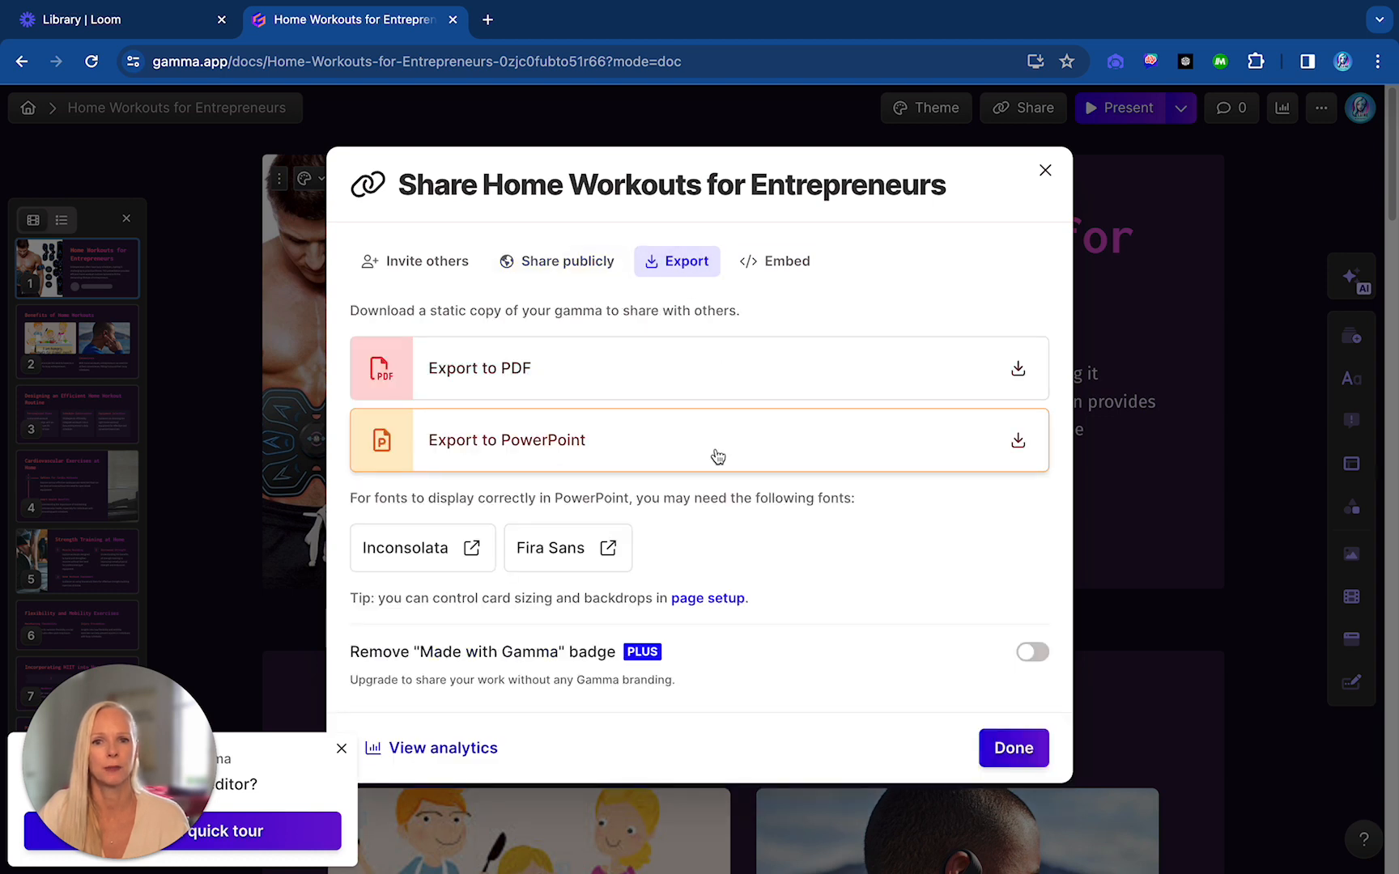
click(783, 272)
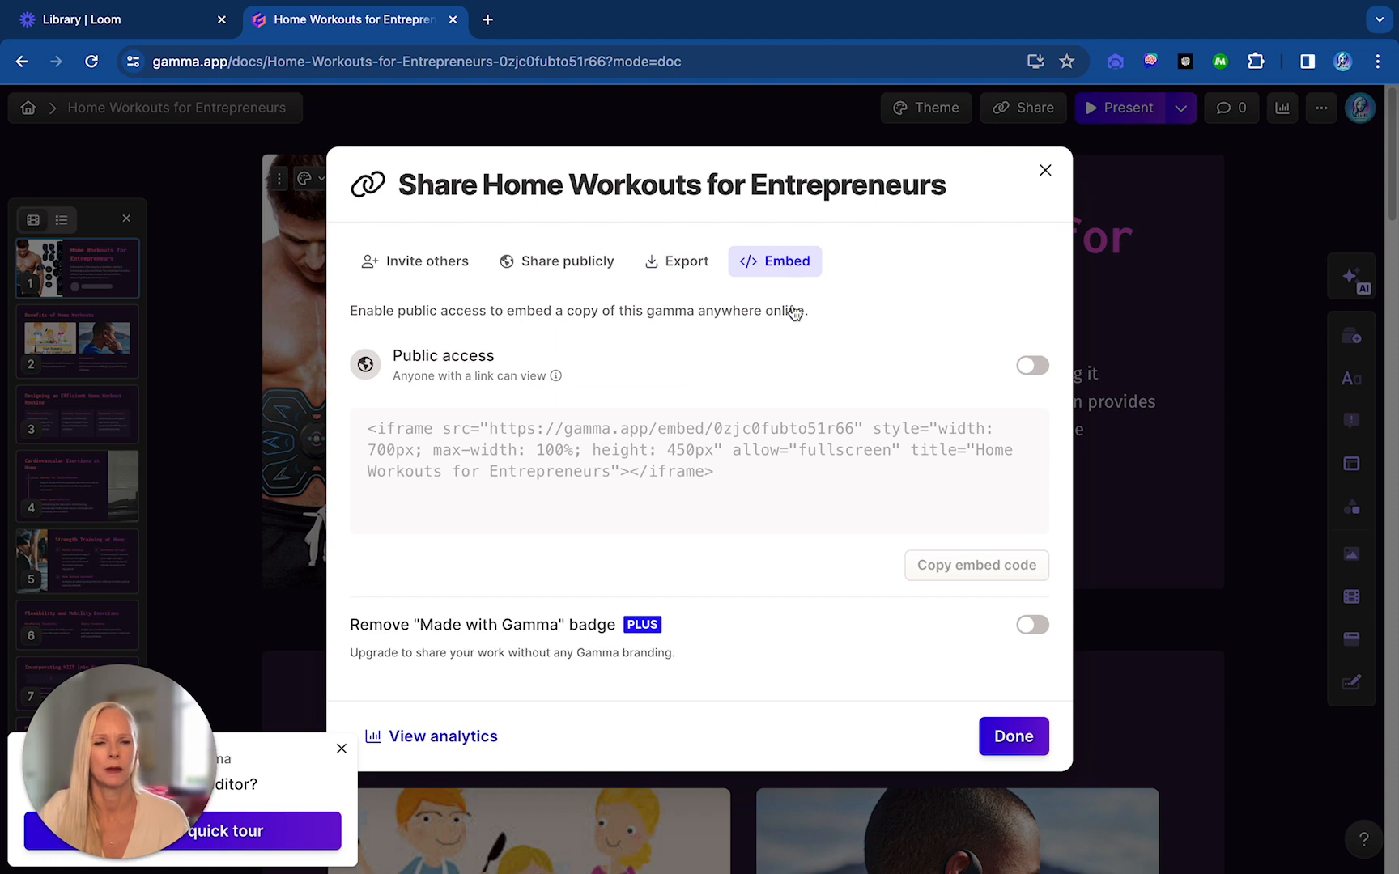
click(991, 736)
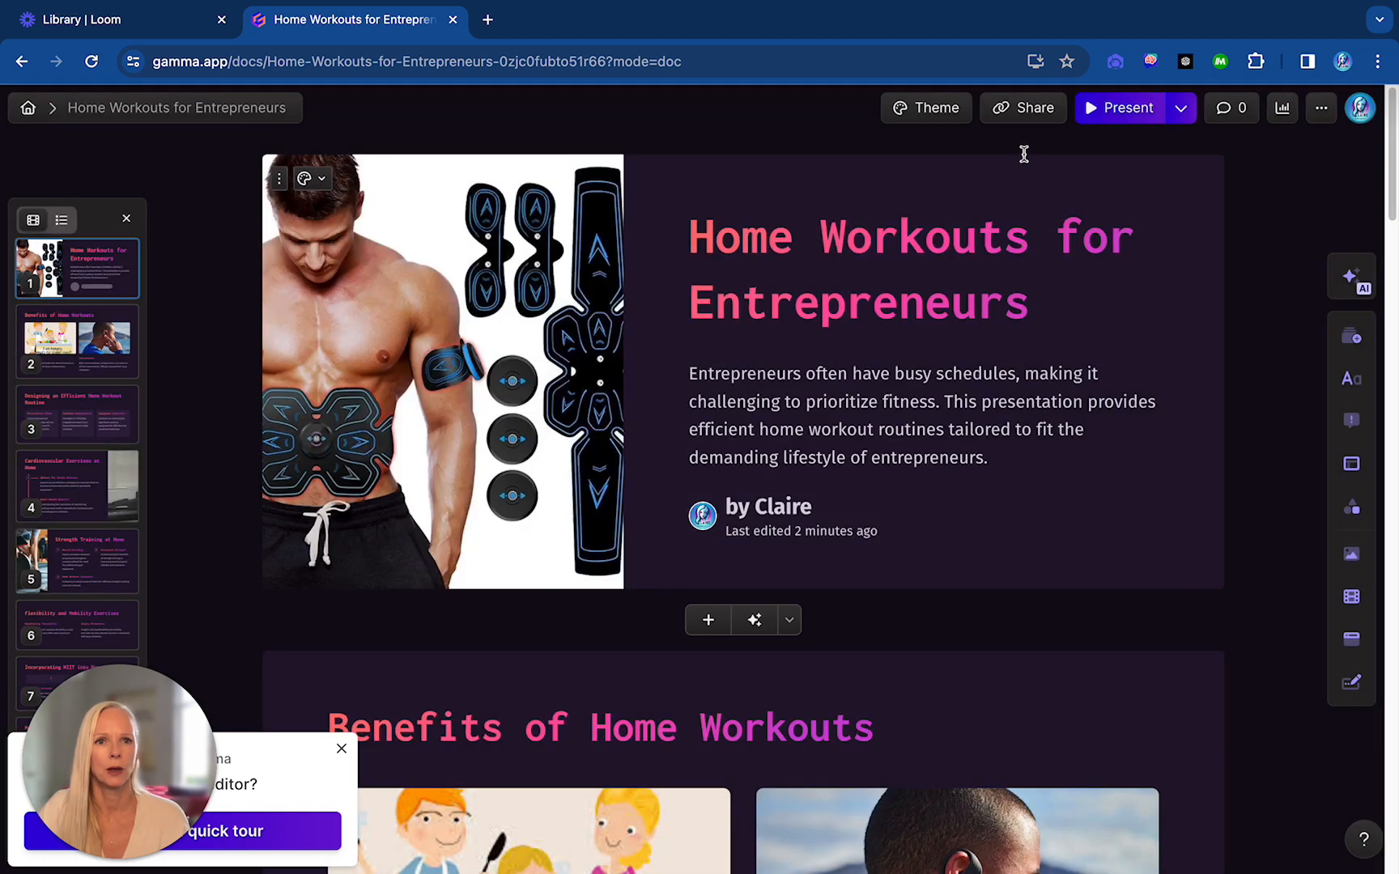
Present the deck and advance through its cards from the title to "Making Fitness a Priority"
click(1138, 111)
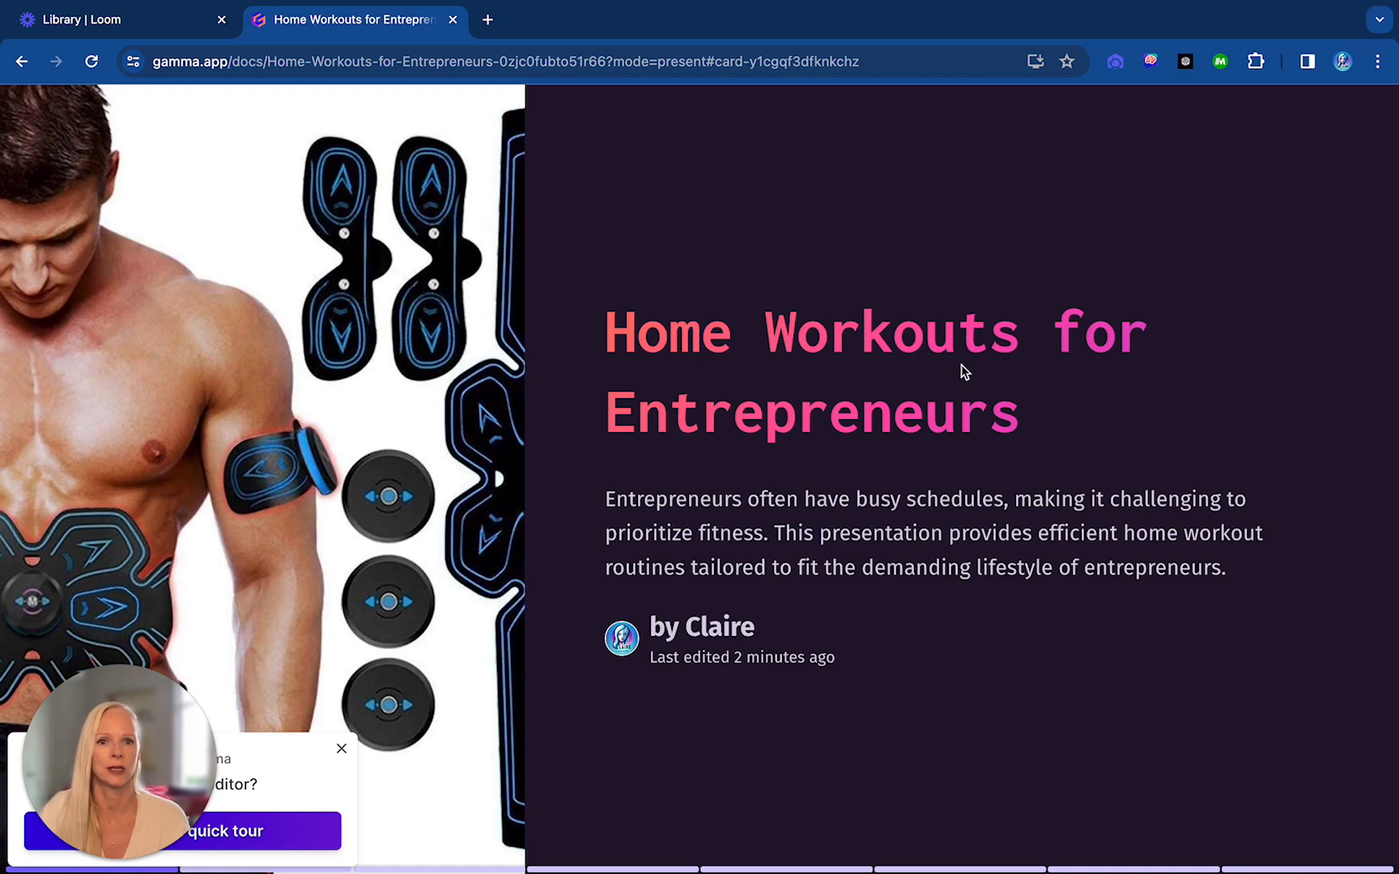
key(Right)
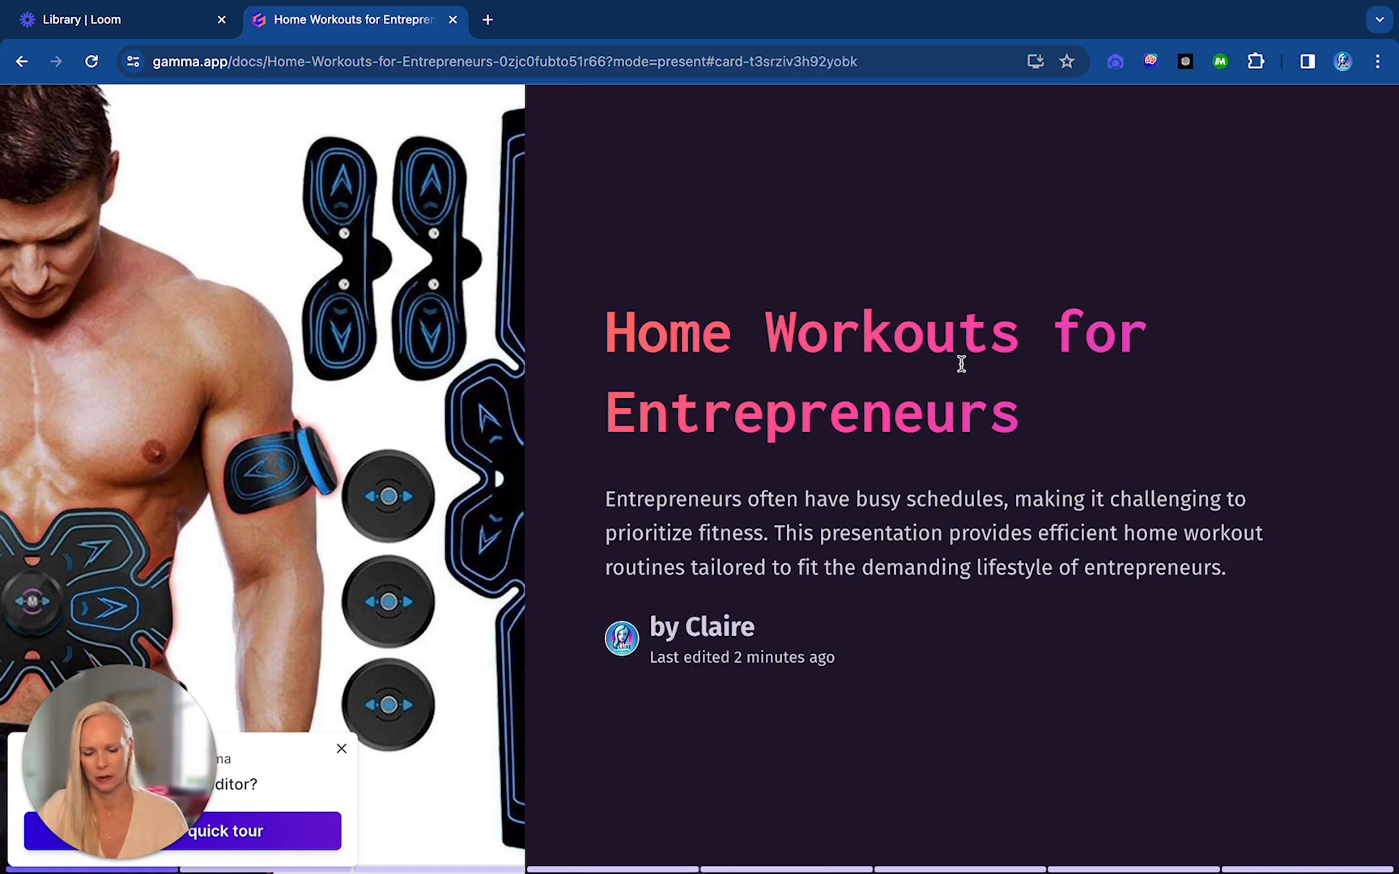
key(Right)
key(Right)
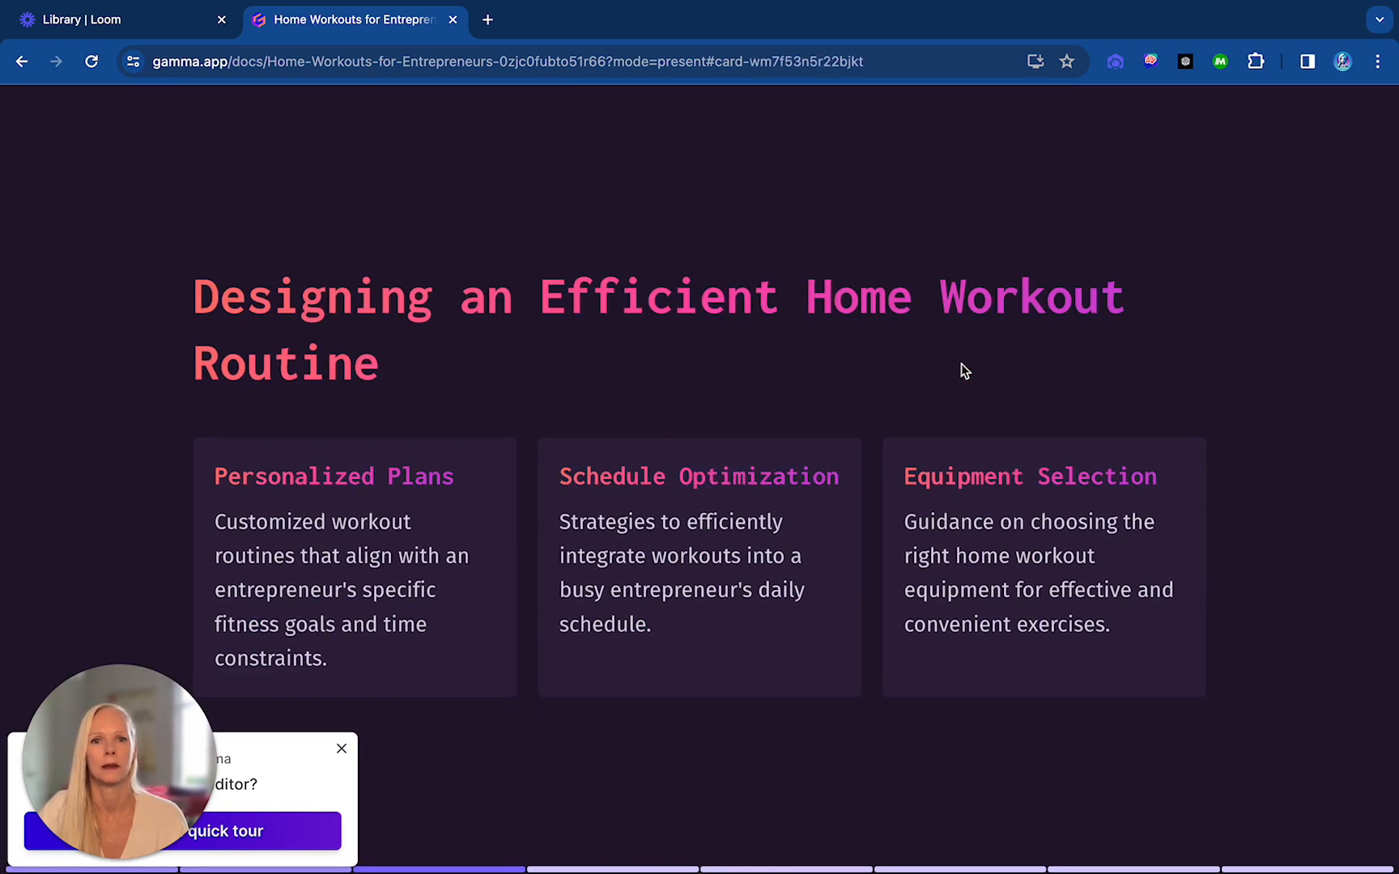
key(Right)
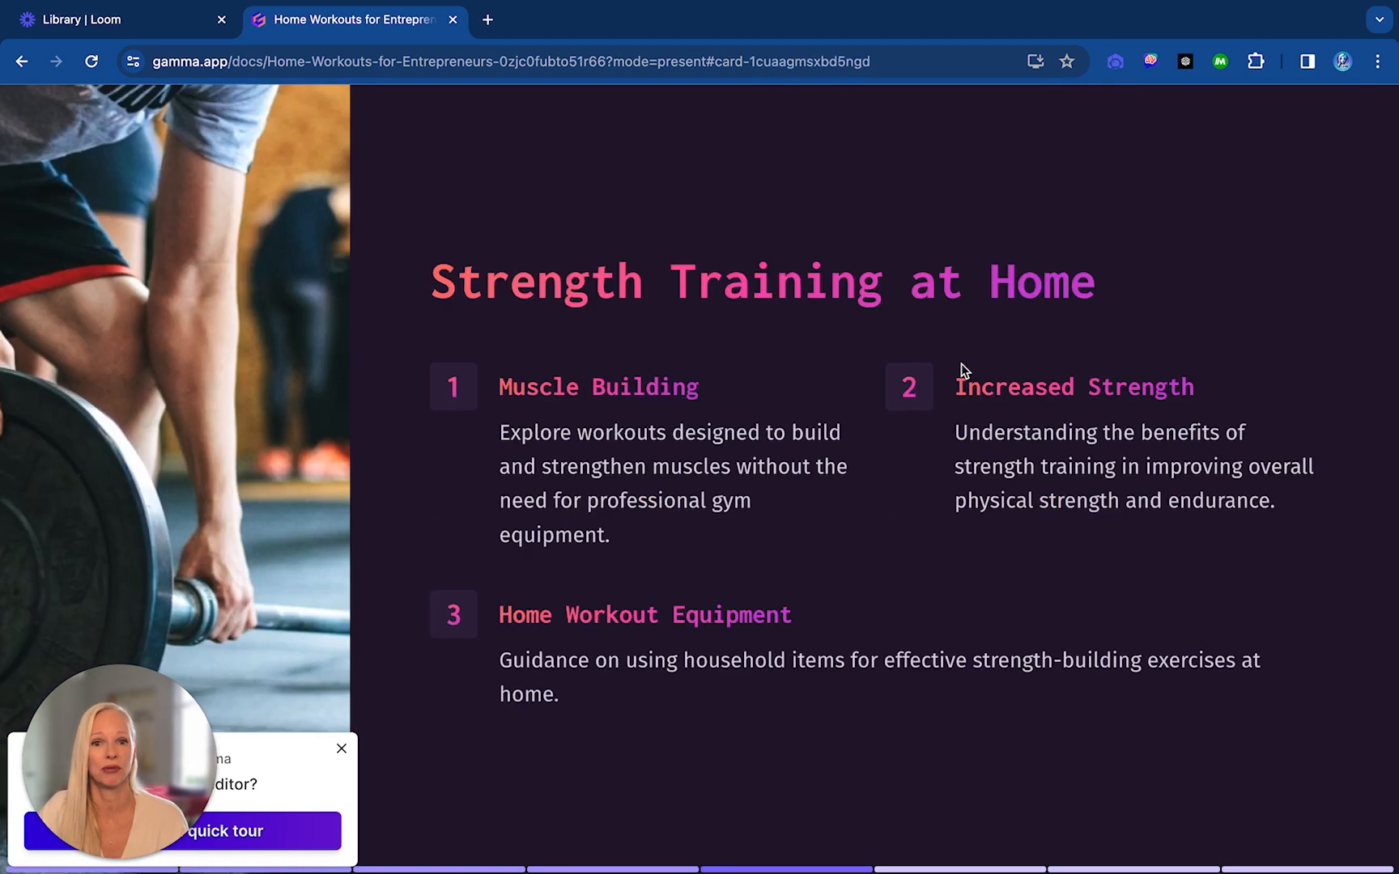
key(Right)
key(Right)
key(Right)
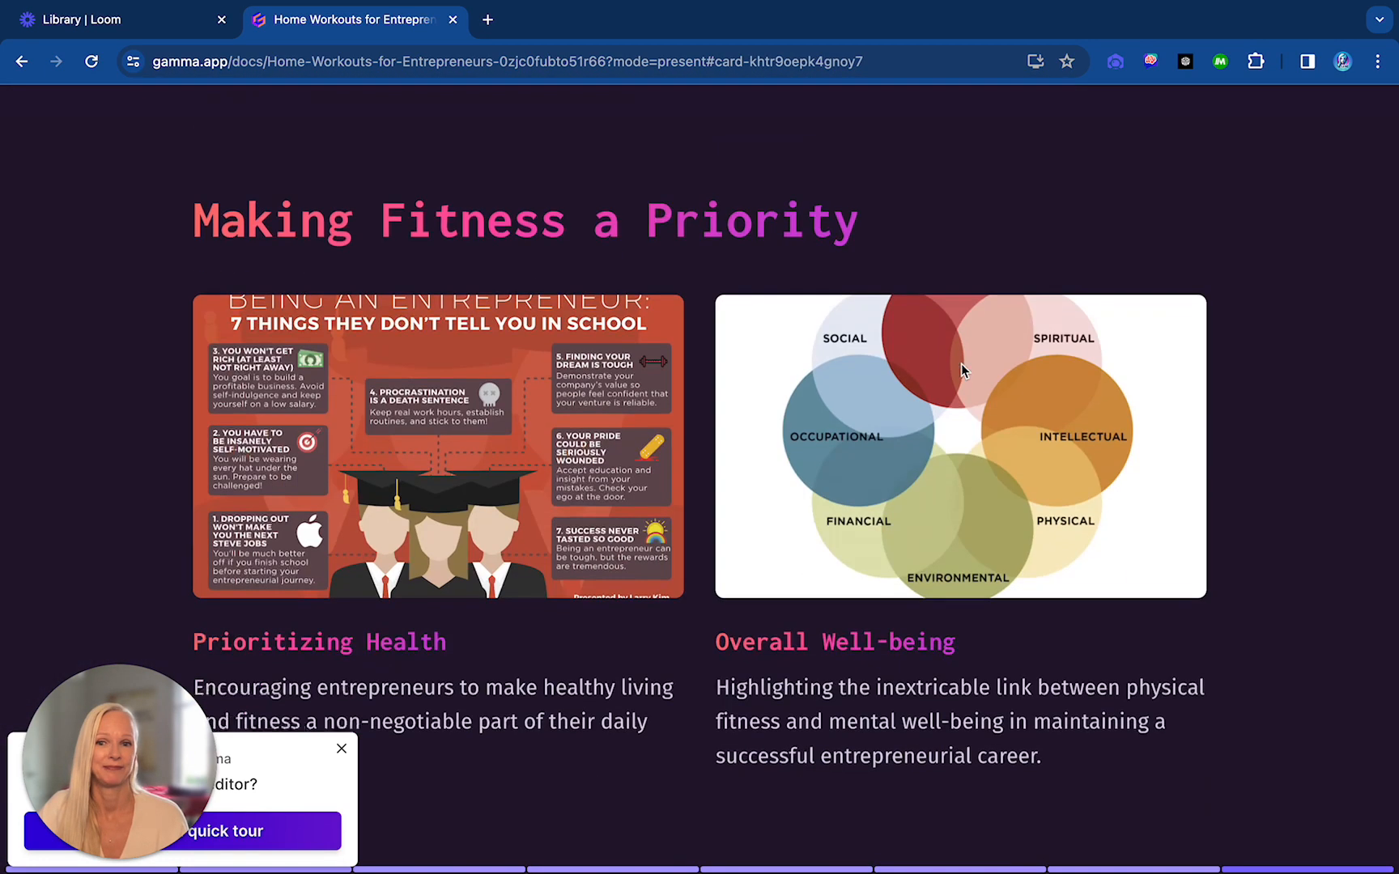